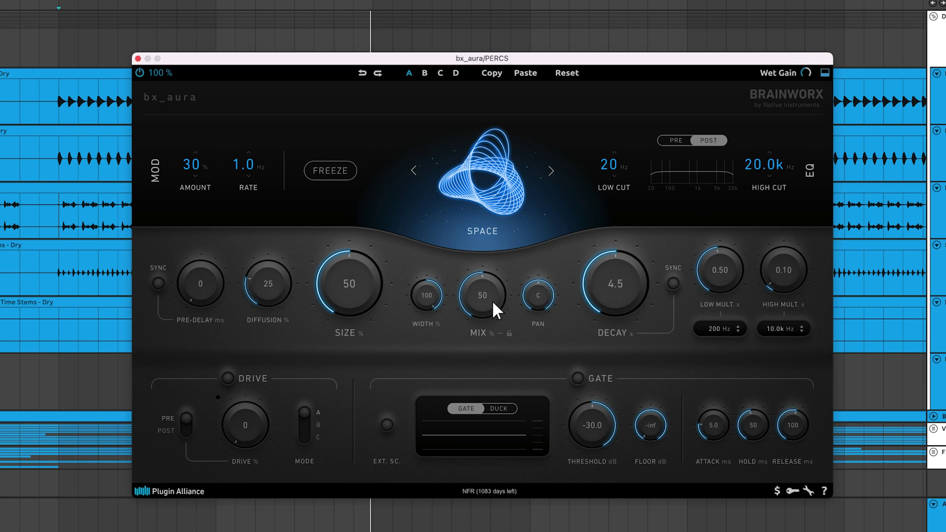
Set the PERCS reverb's mix to 17% and close its plugin window
{"action": "left_click_drag", "start_coordinate": [493, 303], "coordinate": [494, 364]}
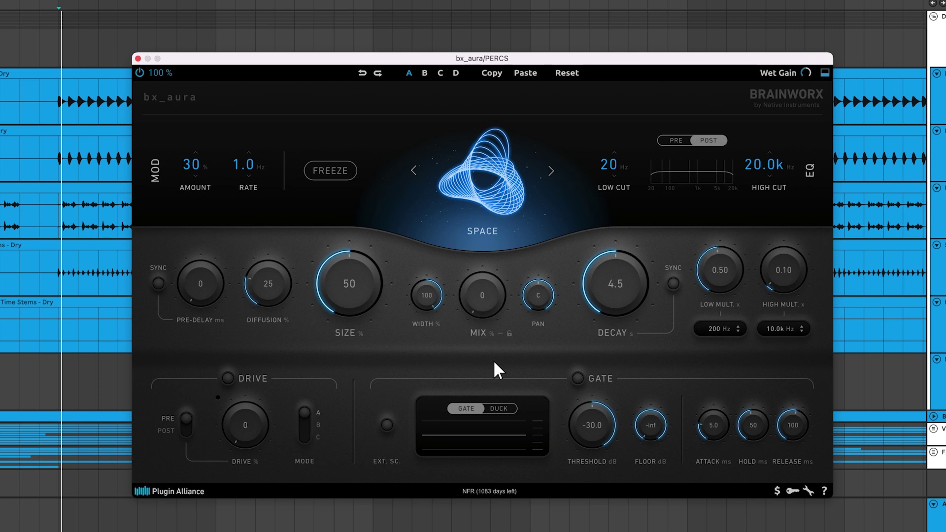
{"action": "mouse_move", "coordinate": [494, 362]}
{"action": "left_mouse_down"}
{"action": "mouse_move", "coordinate": [511, 259]}
{"action": "mouse_move", "coordinate": [501, 346]}
{"action": "left_mouse_up"}
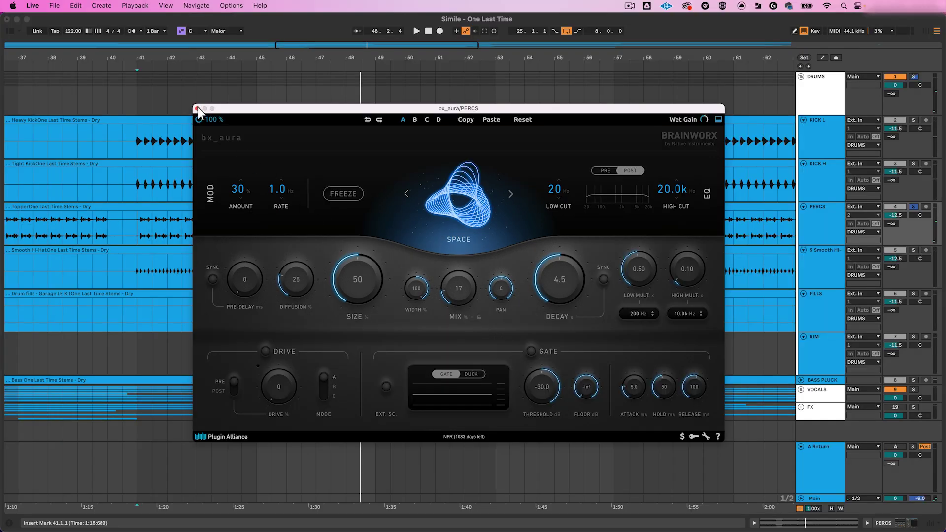
{"action": "left_click", "coordinate": [138, 58]}
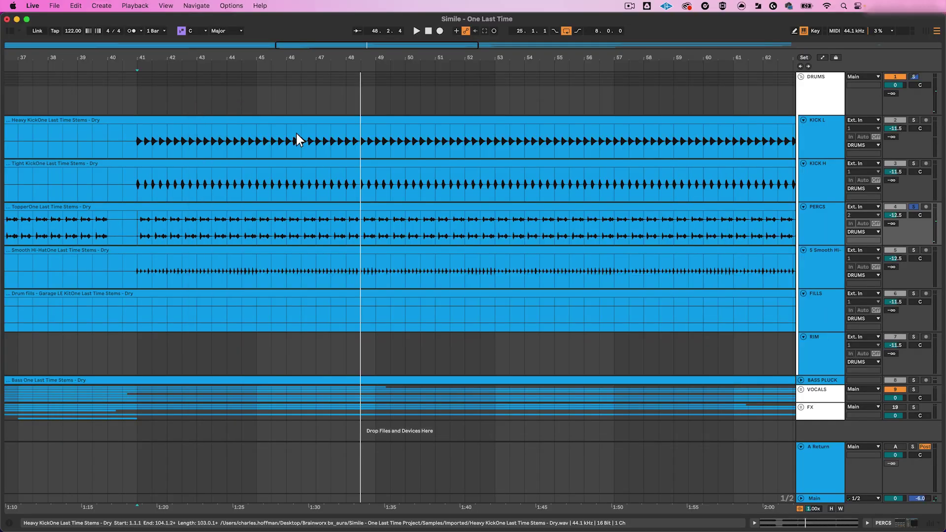
Open the bx_aura reverb on the A return track and set its mix to 100%
{"action": "double_click", "coordinate": [819, 242]}
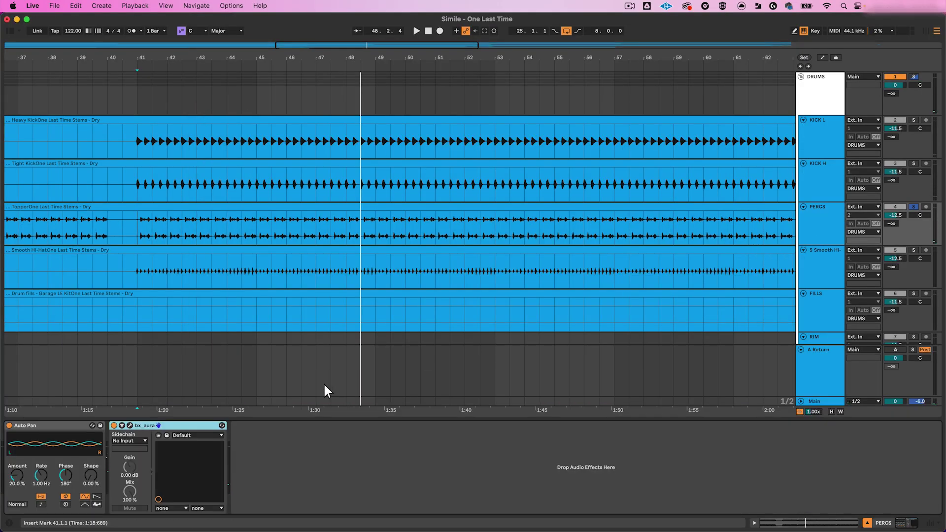
{"action": "left_click", "coordinate": [783, 368]}
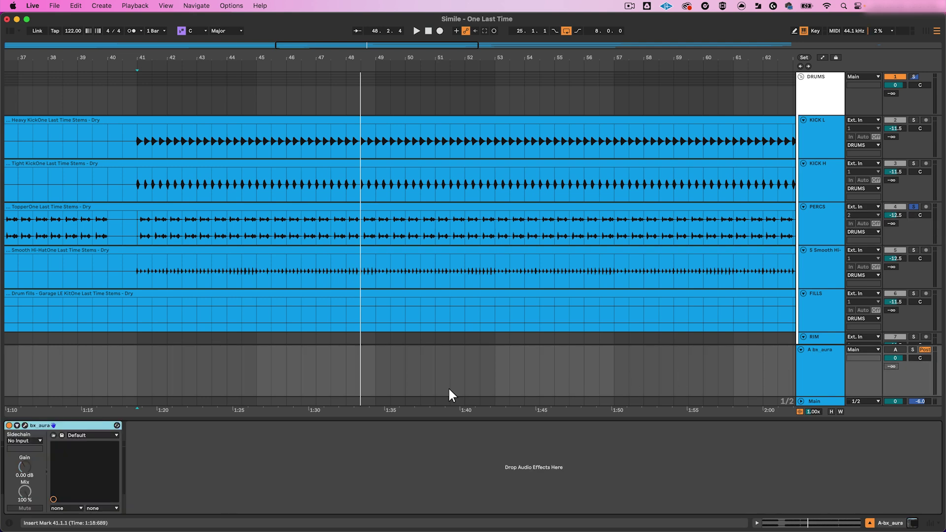
{"action": "left_click", "coordinate": [25, 425]}
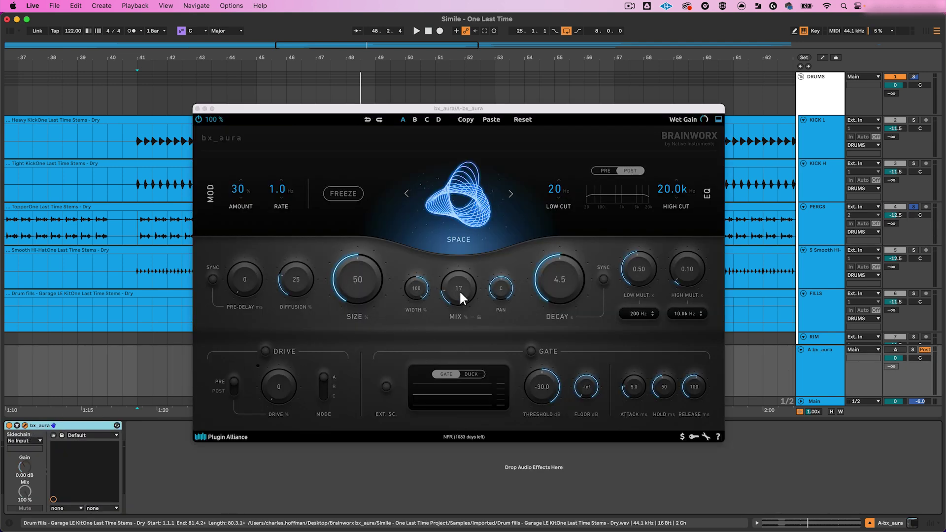
{"action": "left_click_drag", "start_coordinate": [462, 297], "coordinate": [465, 219]}
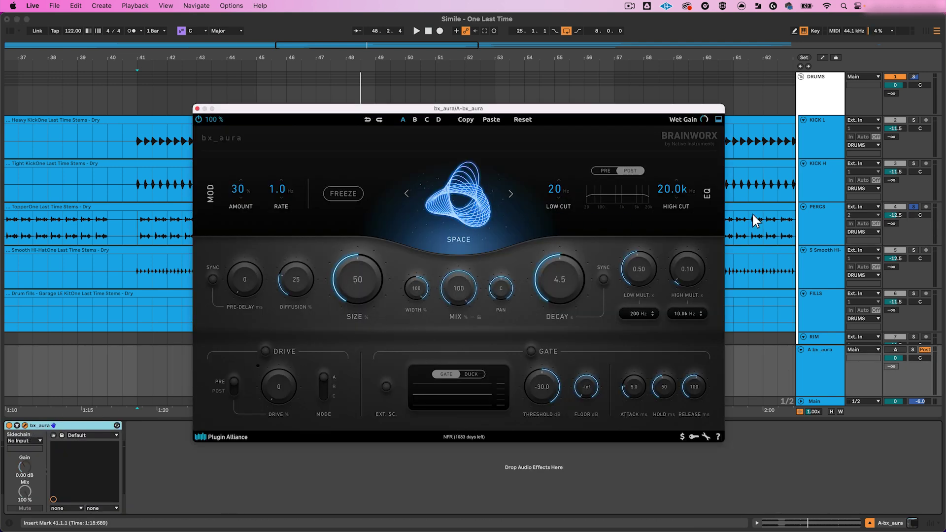
Raise the PERCS track's send to the A return during playback and lock the return reverb's mix
{"action": "left_click", "coordinate": [892, 223]}
{"action": "key", "text": "space"}
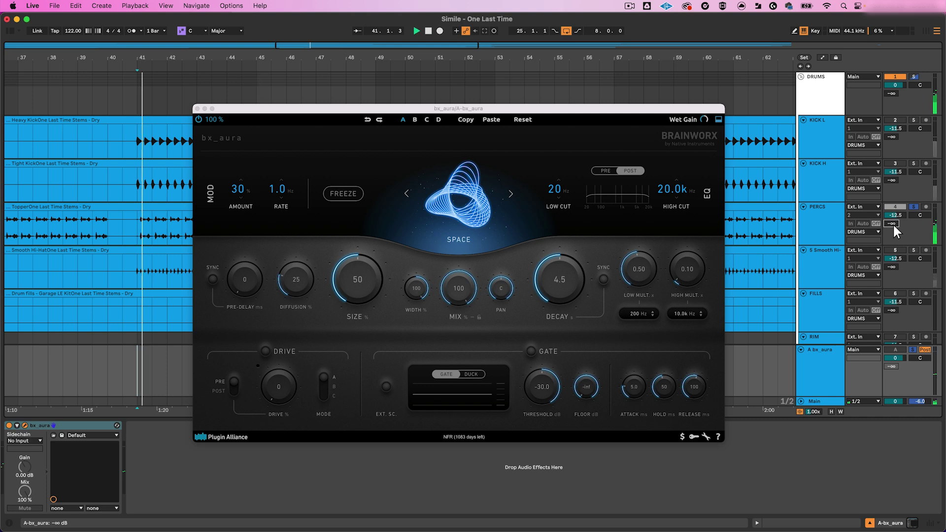
{"action": "left_click_drag", "start_coordinate": [892, 224], "coordinate": [891, 196]}
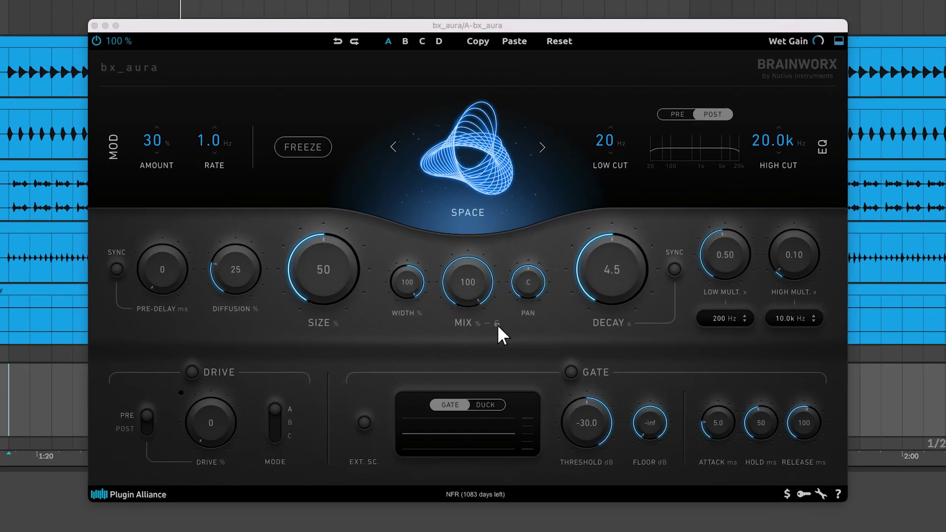
{"action": "left_click", "coordinate": [493, 323]}
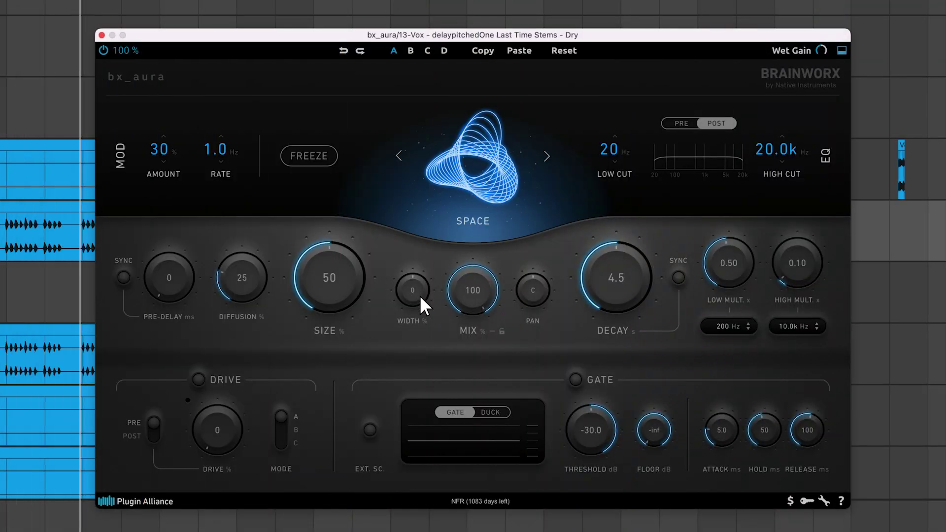
Compare widths of 100%, 0% and -100% on the delayed vocal track's reverb
{"action": "left_click_drag", "start_coordinate": [421, 291], "coordinate": [433, 232]}
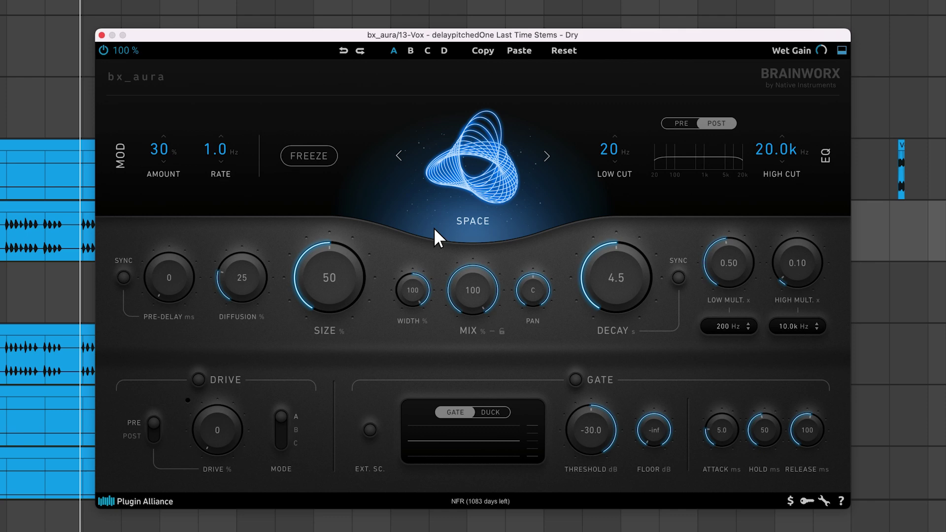
{"action": "key", "text": "super+z"}
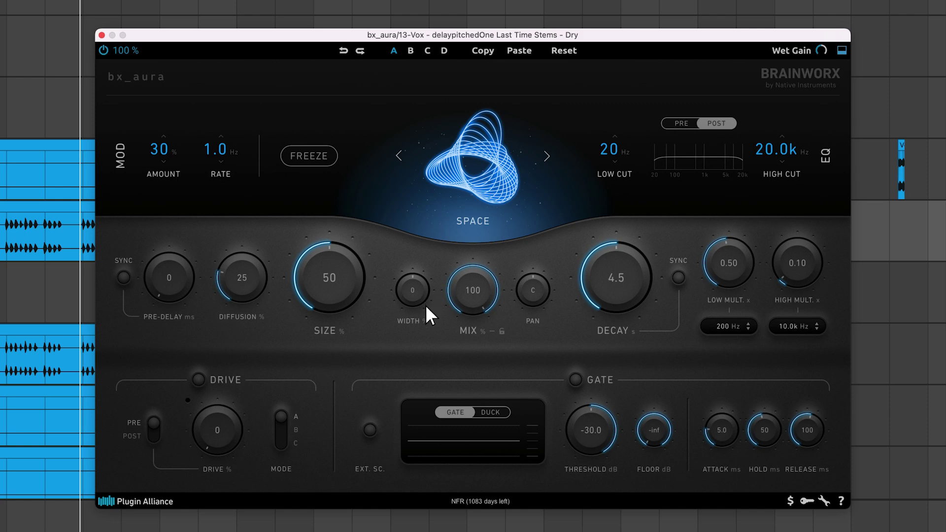
{"action": "left_click_drag", "start_coordinate": [426, 307], "coordinate": [433, 394]}
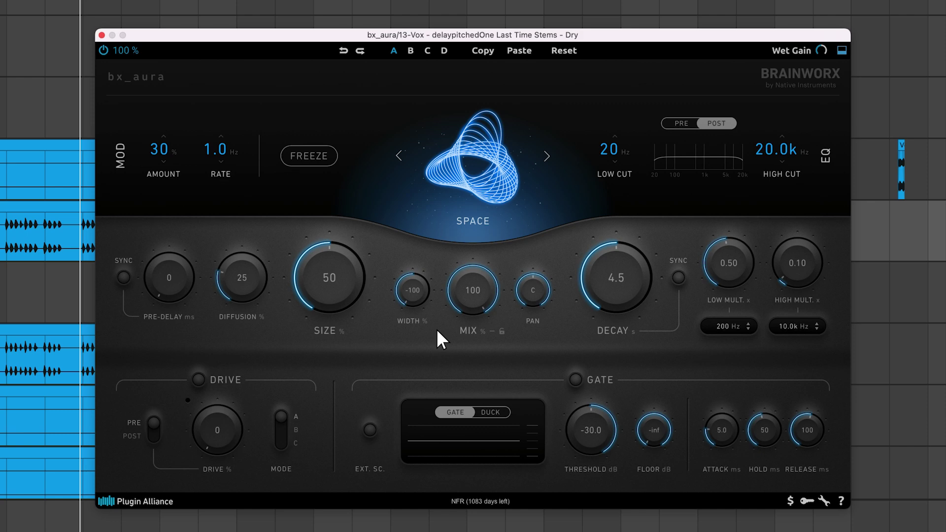
{"action": "key", "text": "super+z"}
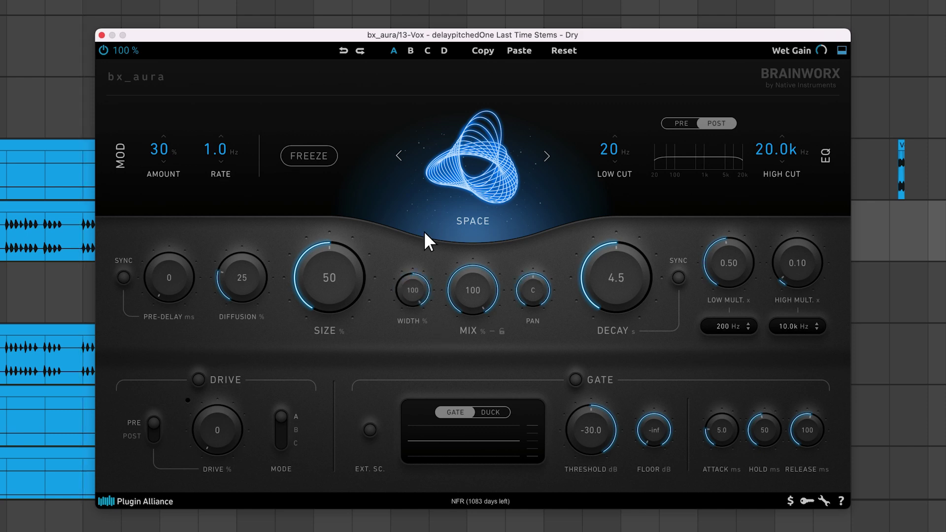
{"action": "key", "text": "super+z"}
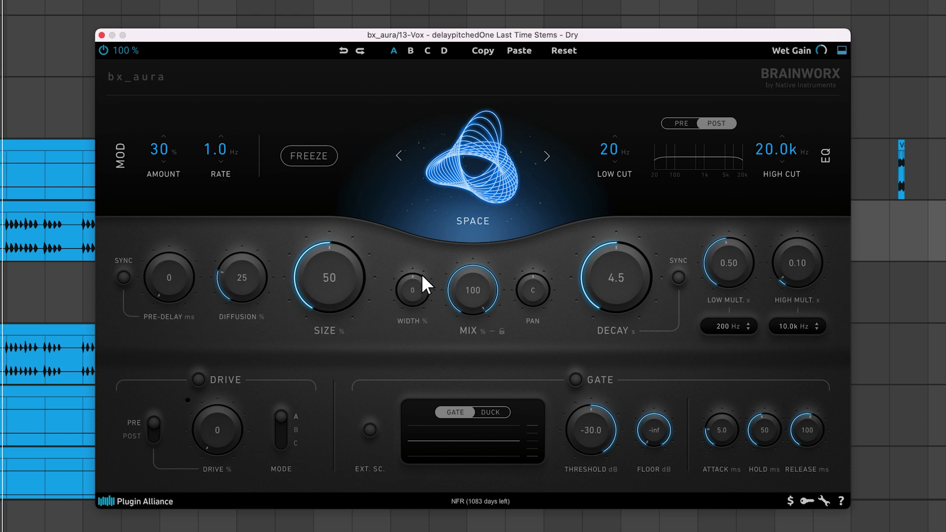
{"action": "key", "text": "super+shift+z"}
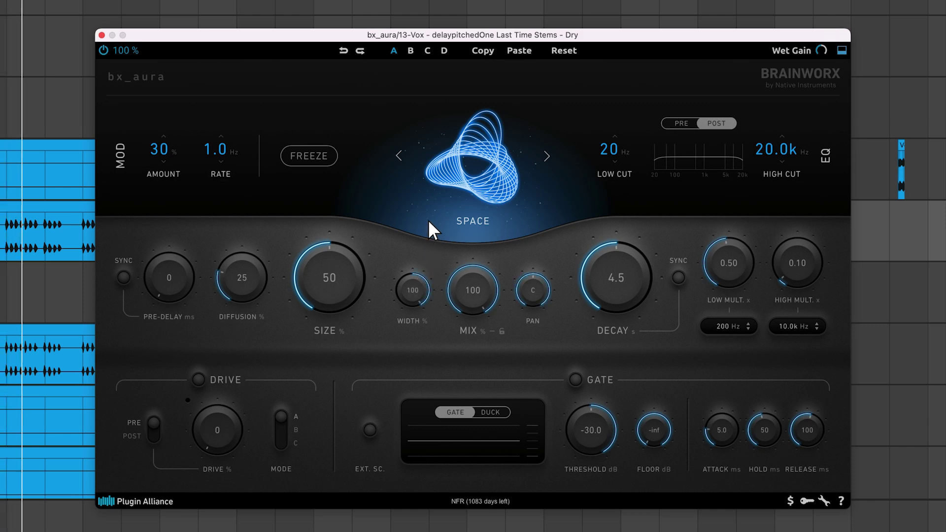
{"action": "key", "text": "super+shift+z"}
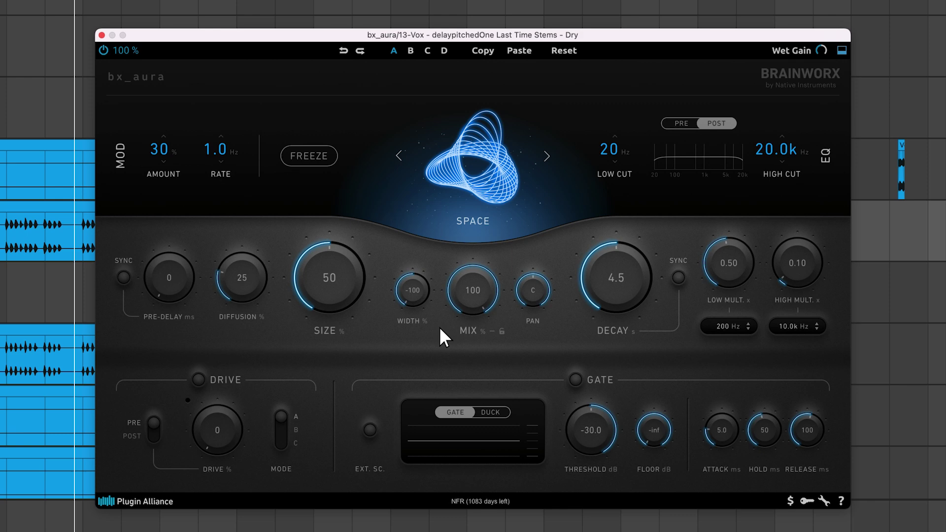
Try a 50% width on the vocal reverb with its pan at 63 L
{"action": "key", "text": "super+z"}
{"action": "type", "text": "50"}
{"action": "key", "text": "Return"}
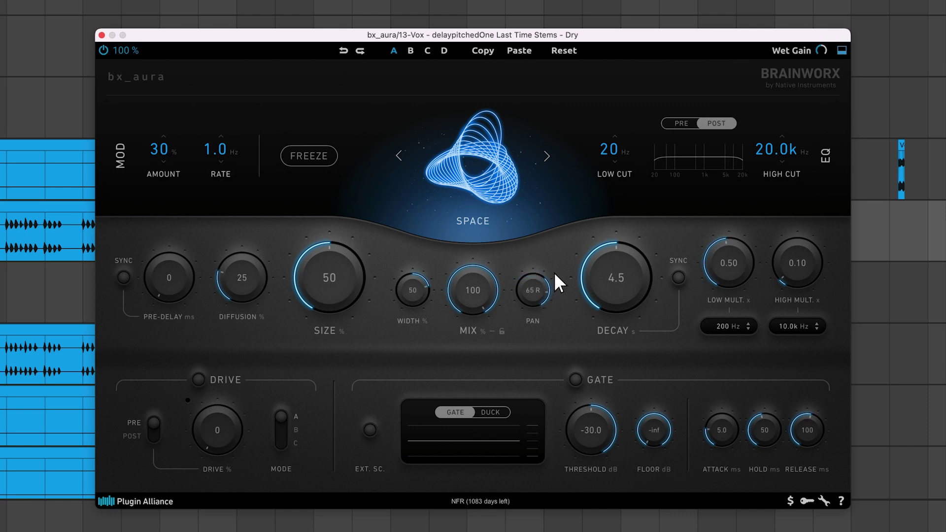
{"action": "left_click_drag", "start_coordinate": [554, 292], "coordinate": [561, 353]}
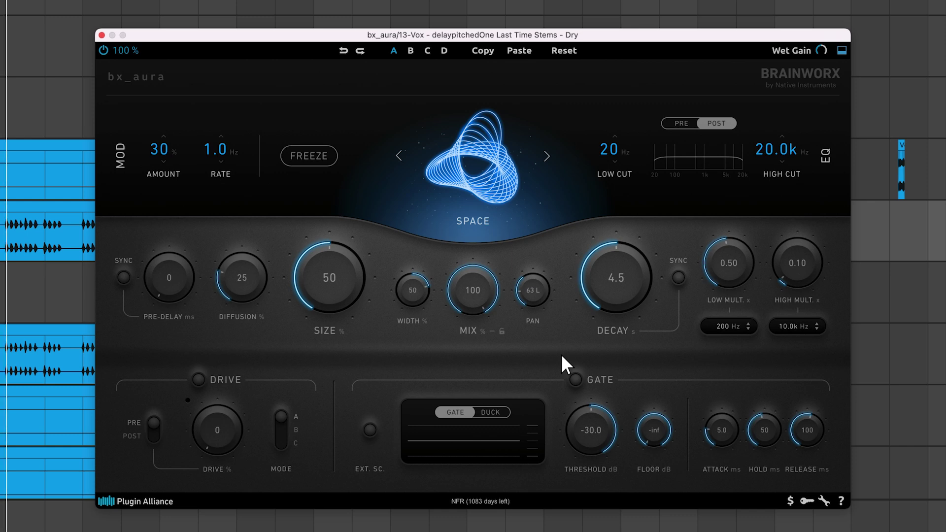
Narrow the vocal reverb's width to about 1% and shift its pan toward the right
{"action": "left_click_drag", "start_coordinate": [417, 292], "coordinate": [429, 333]}
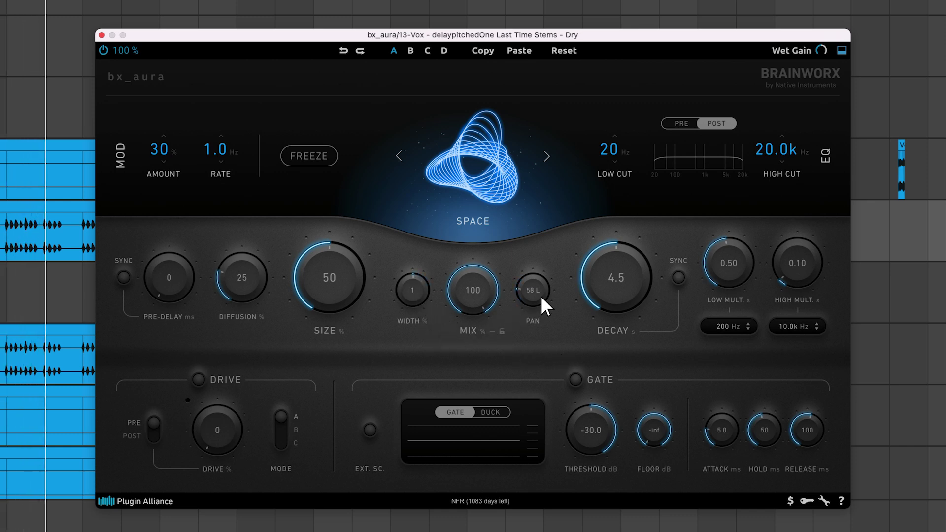
{"action": "left_click_drag", "start_coordinate": [540, 296], "coordinate": [548, 272]}
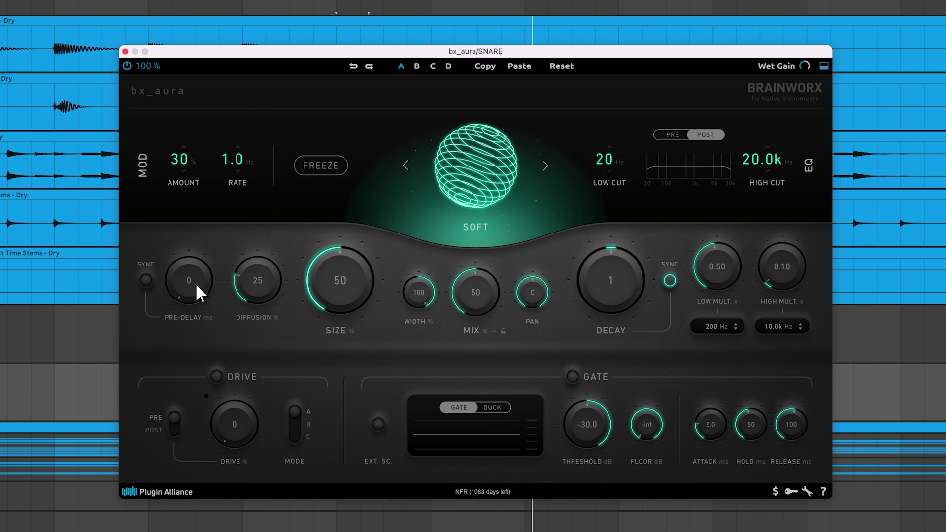
Raise the snare reverb's pre-delay to 170 ms, and switch it to tempo sync at 1/8
{"action": "left_click_drag", "start_coordinate": [200, 278], "coordinate": [203, 275]}
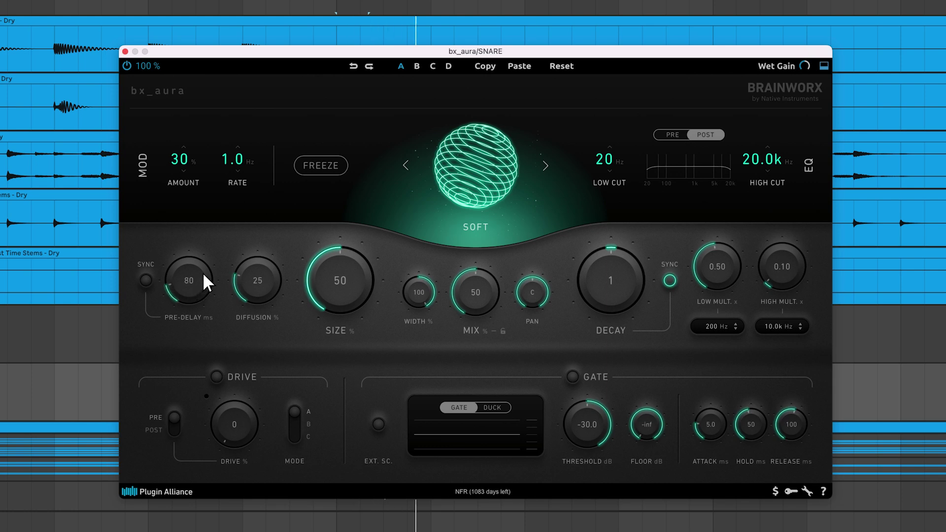
{"action": "left_click_drag", "start_coordinate": [204, 274], "coordinate": [208, 259]}
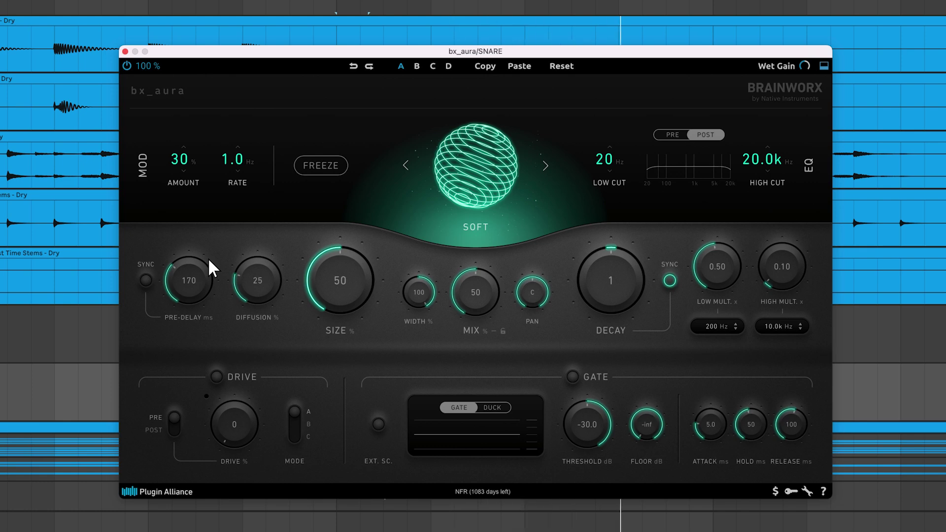
{"action": "left_click", "coordinate": [149, 282]}
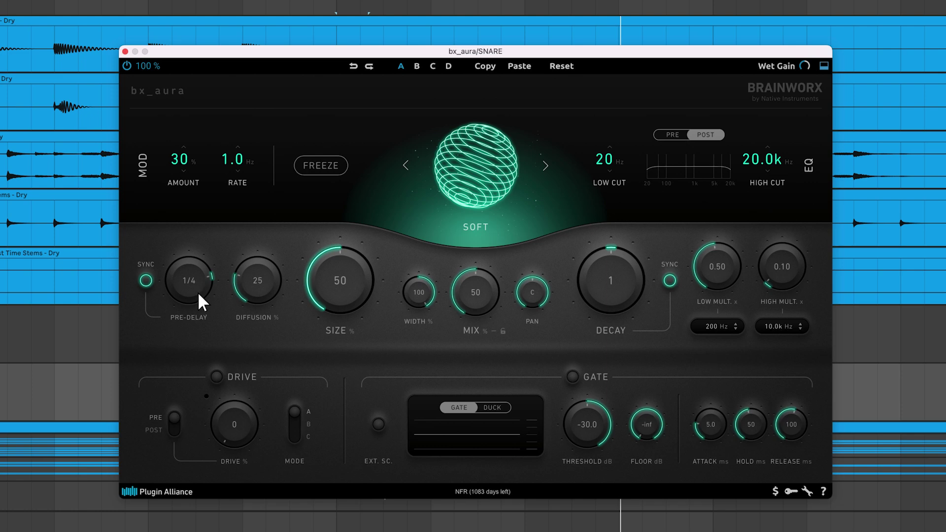
{"action": "scroll", "coordinate": [198, 304], "scroll_direction": "down", "scroll_amount": 1}
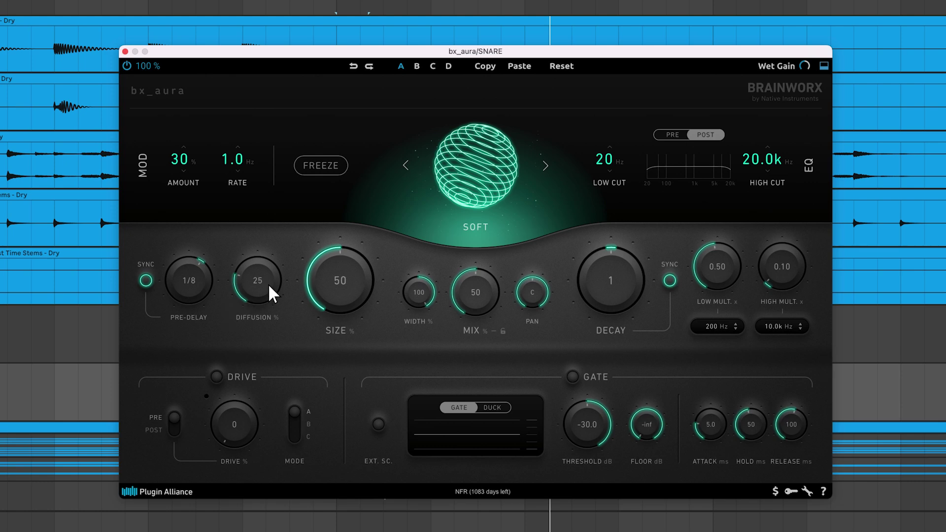
Lower the snare reverb's diffusion to 0% for comparison and raise it to 100%
{"action": "left_click_drag", "start_coordinate": [268, 283], "coordinate": [276, 338]}
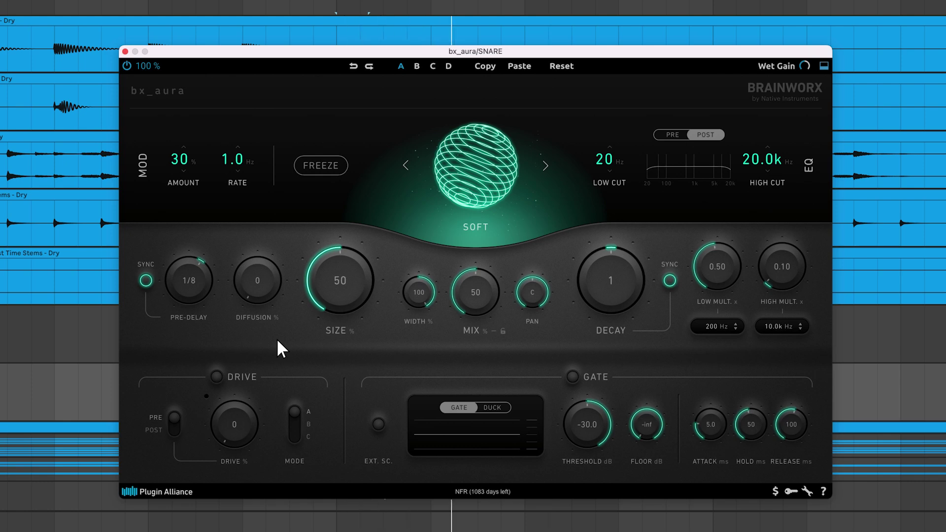
{"action": "left_click_drag", "start_coordinate": [275, 290], "coordinate": [282, 194]}
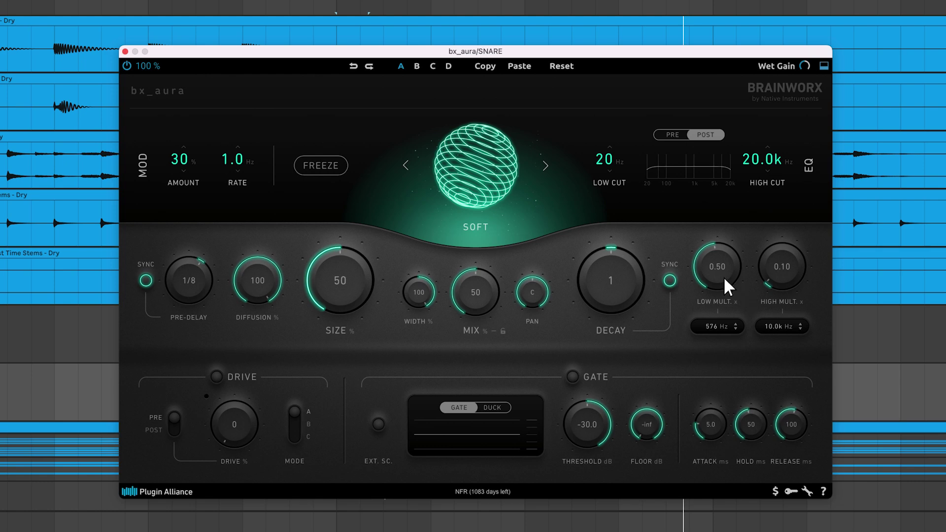
Sweep the snare reverb's low decay multiplier between 1.00 and 0.05, and settle it at 0.55
{"action": "left_click_drag", "start_coordinate": [737, 238], "coordinate": [743, 221]}
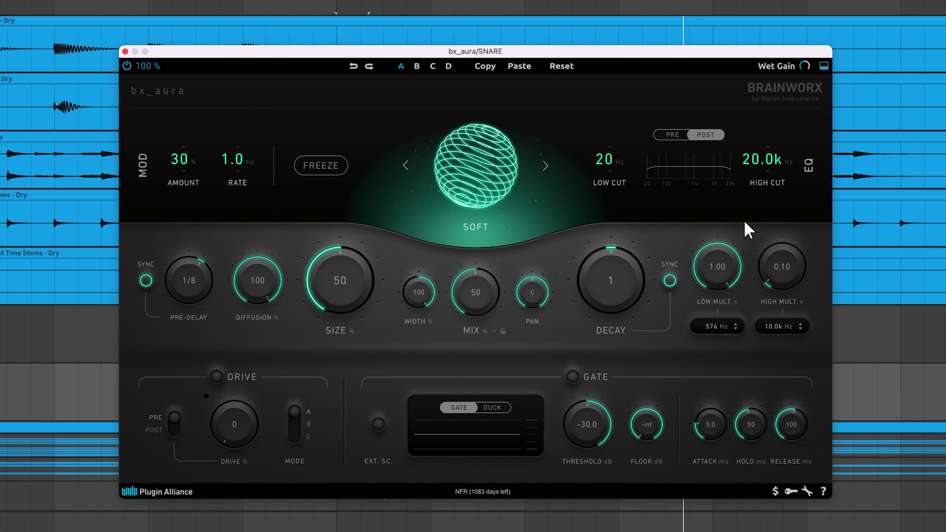
{"action": "left_click_drag", "start_coordinate": [744, 277], "coordinate": [740, 228]}
{"action": "left_click_drag", "start_coordinate": [738, 236], "coordinate": [736, 353]}
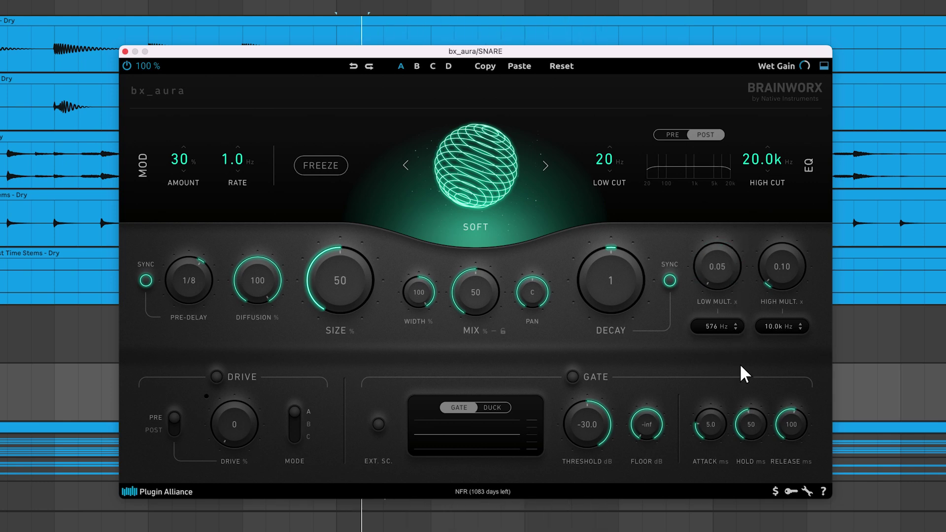
{"action": "left_click_drag", "start_coordinate": [739, 363], "coordinate": [738, 286]}
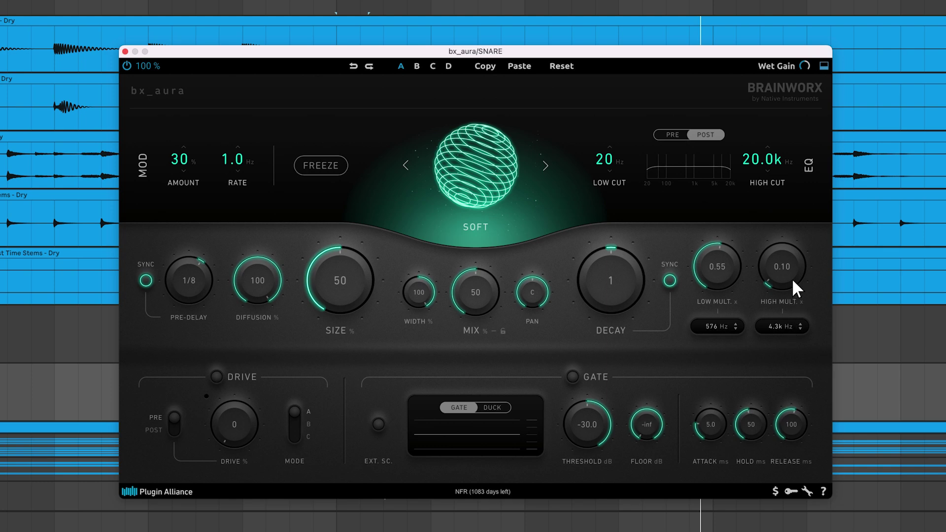
Raise the snare reverb's high decay multiplier to 1.00 and bring it back down
{"action": "left_click_drag", "start_coordinate": [792, 281], "coordinate": [800, 197]}
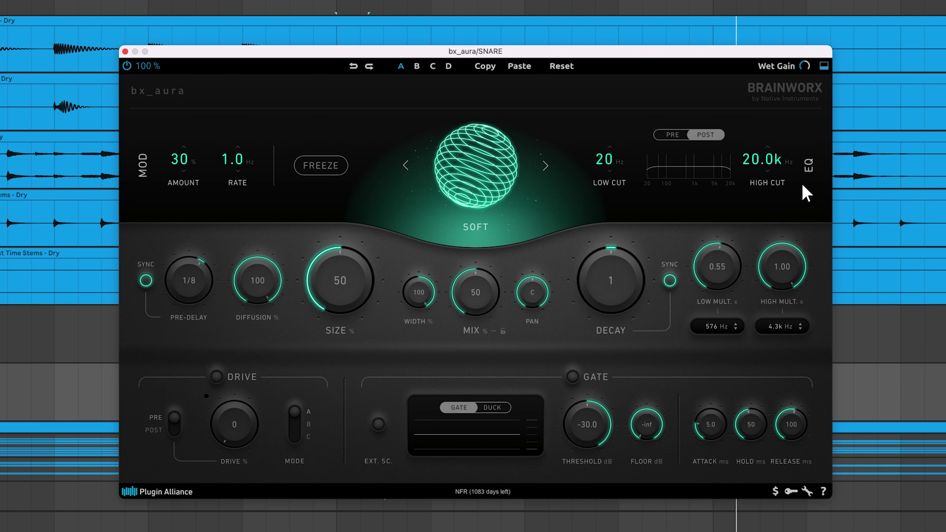
{"action": "left_click_drag", "start_coordinate": [798, 258], "coordinate": [797, 322]}
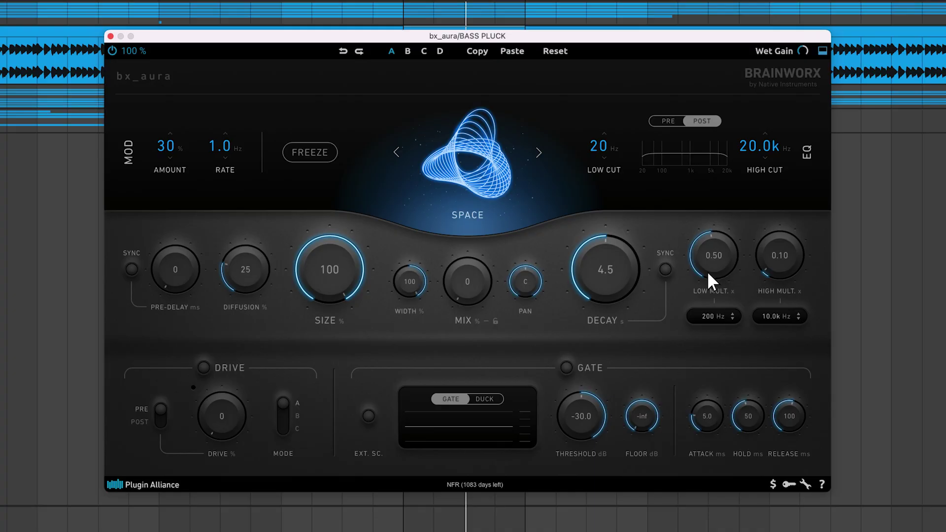
Turn Freeze on and off on the BASS PLUCK reverb and raise its mix to 44%
{"action": "left_click", "coordinate": [320, 160]}
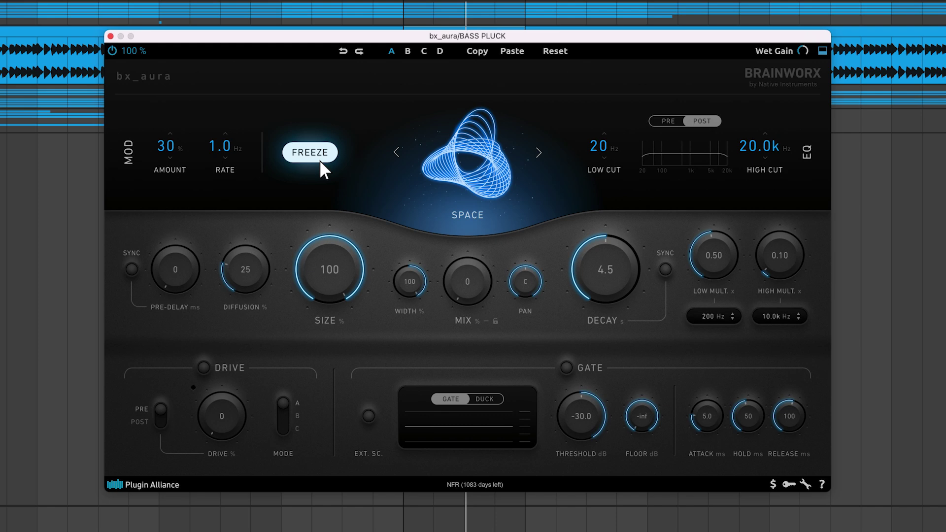
{"action": "left_click", "coordinate": [320, 161]}
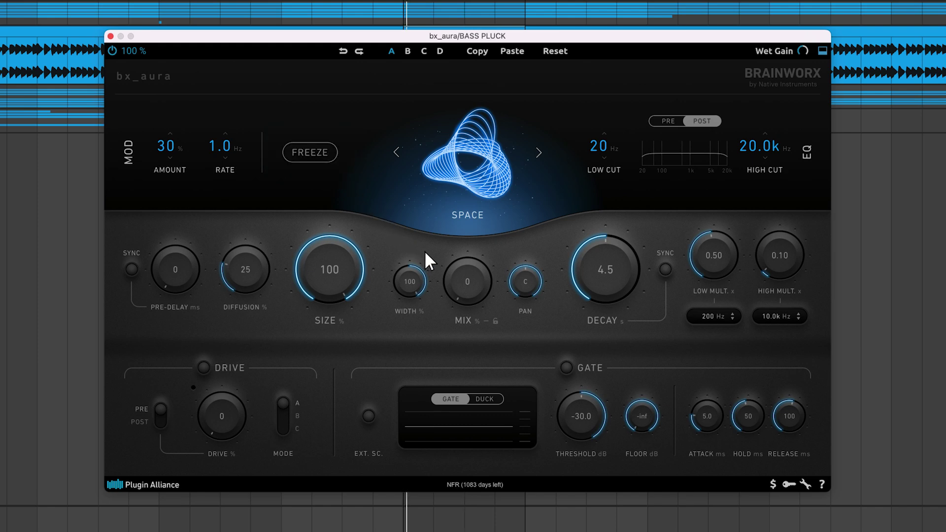
{"action": "scroll", "coordinate": [483, 294], "scroll_direction": "up", "scroll_amount": 4}
{"action": "left_click_drag", "start_coordinate": [484, 284], "coordinate": [456, 243]}
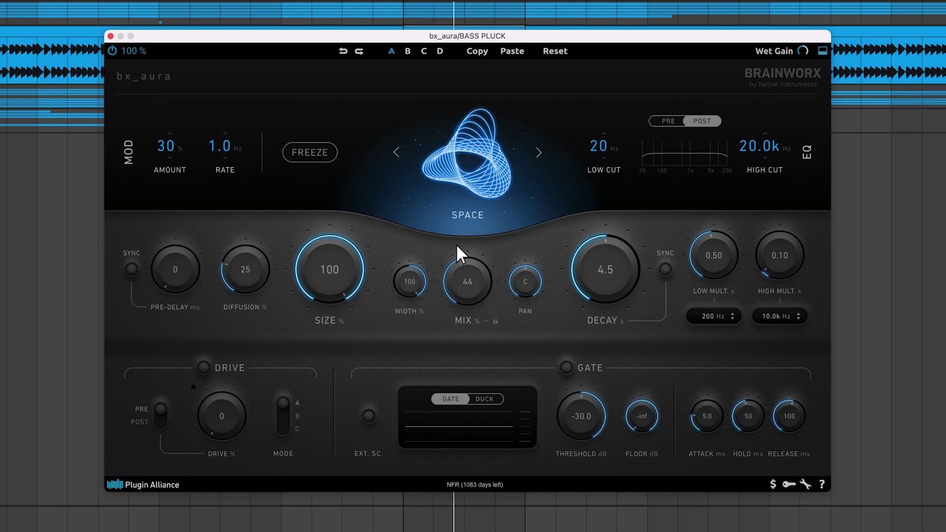
Freeze the BASS PLUCK reverb, raise its mix to 100%, and bring the mix down to 0%
{"action": "left_click", "coordinate": [315, 154]}
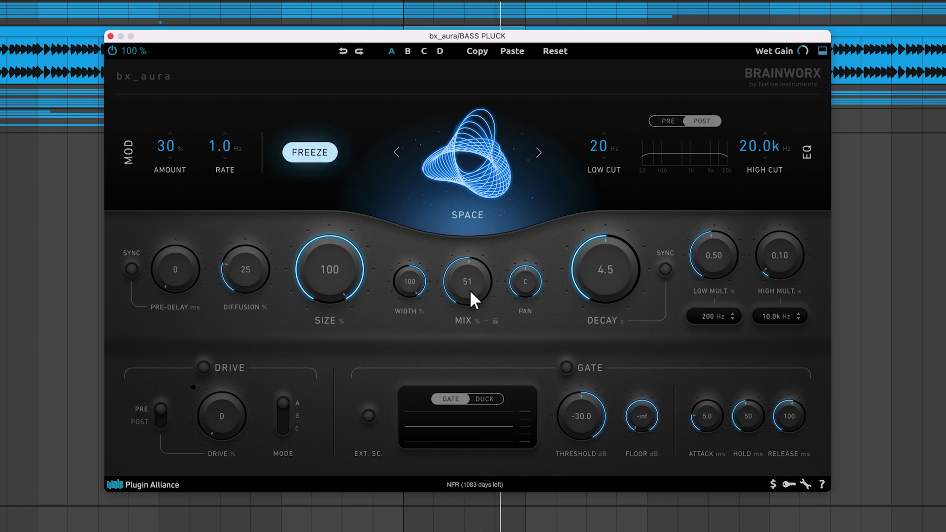
{"action": "left_click_drag", "start_coordinate": [469, 289], "coordinate": [472, 235]}
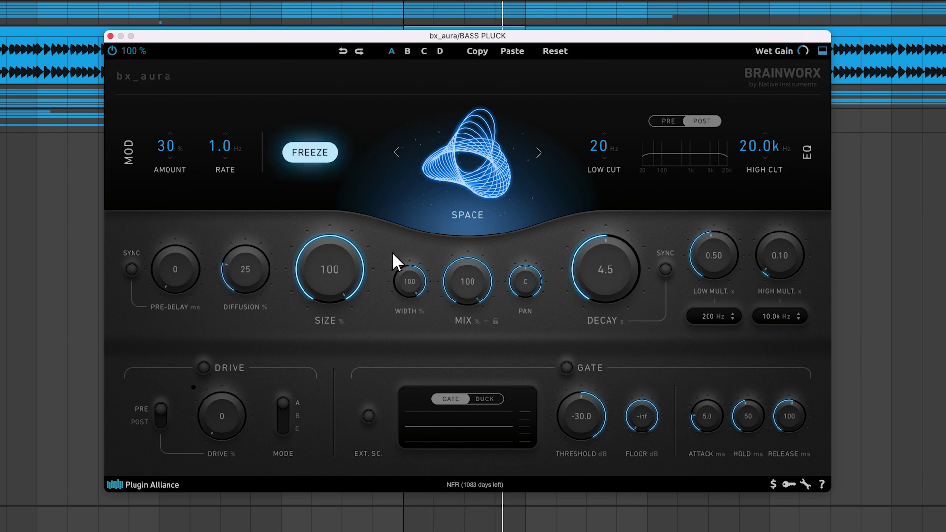
{"action": "left_click_drag", "start_coordinate": [353, 263], "coordinate": [379, 290]}
{"action": "left_click_drag", "start_coordinate": [466, 284], "coordinate": [473, 401]}
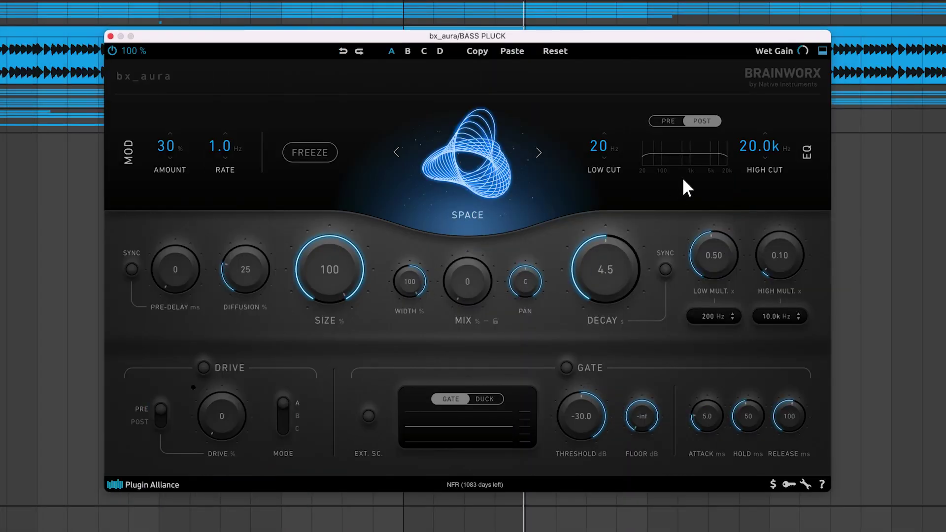
Switch the BASS PLUCK reverb's EQ to PRE and back to POST
{"action": "left_click", "coordinate": [671, 122]}
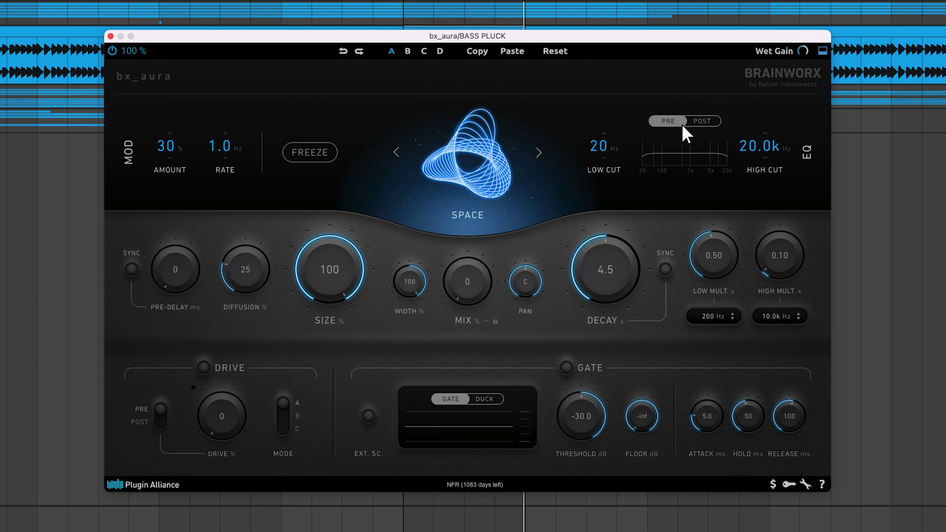
{"action": "left_click", "coordinate": [704, 123]}
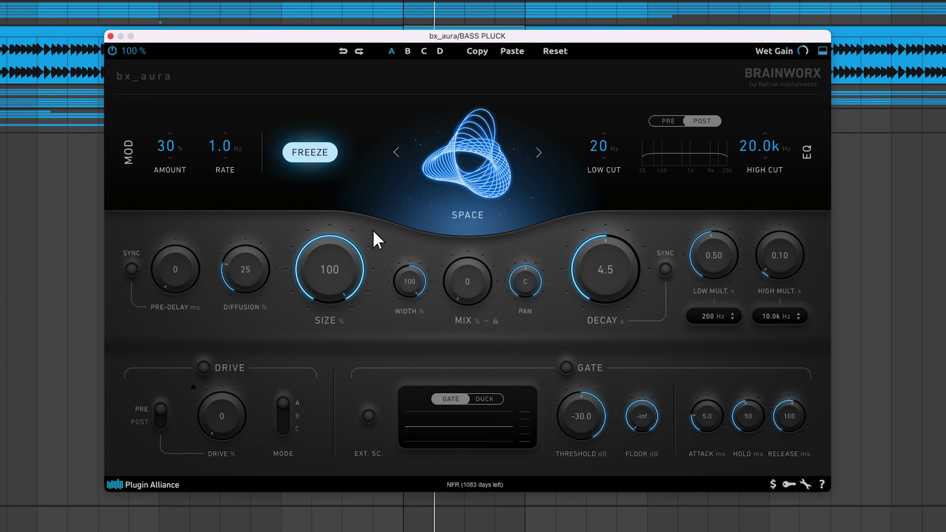
With the mix at 44% and Freeze on, set the EQ's low cut to 834 Hz and high cut to 3.4 kHz
{"action": "left_click", "coordinate": [313, 157]}
{"action": "left_click_drag", "start_coordinate": [475, 292], "coordinate": [486, 256]}
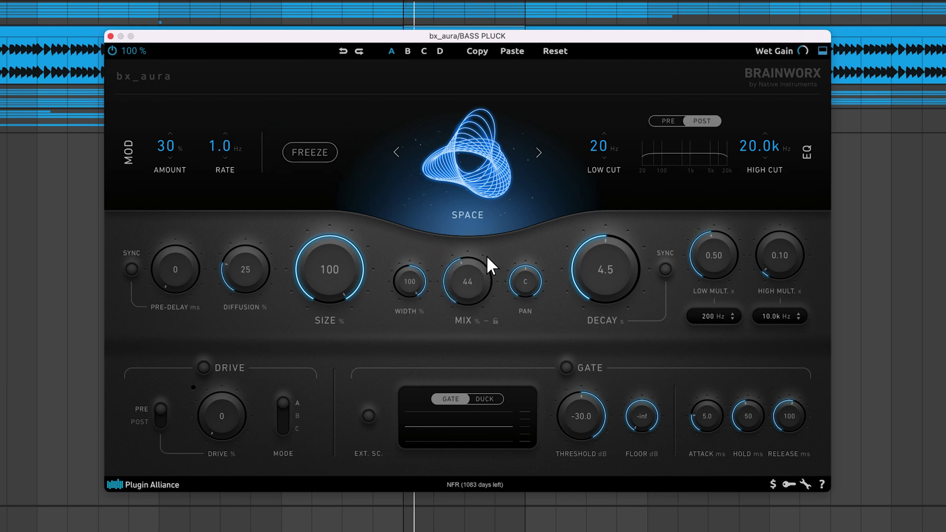
{"action": "left_click", "coordinate": [320, 150]}
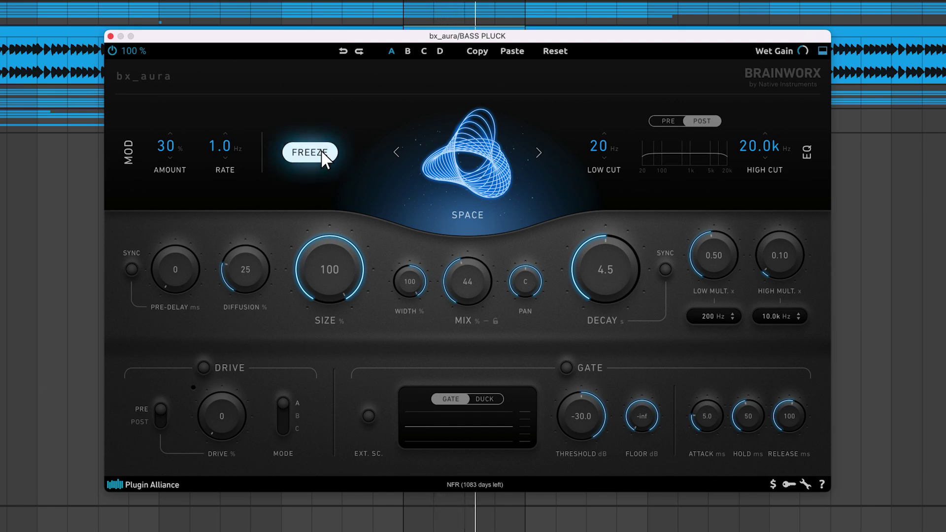
{"action": "left_click_drag", "start_coordinate": [601, 150], "coordinate": [641, 49]}
{"action": "left_click_drag", "start_coordinate": [764, 145], "coordinate": [762, 202]}
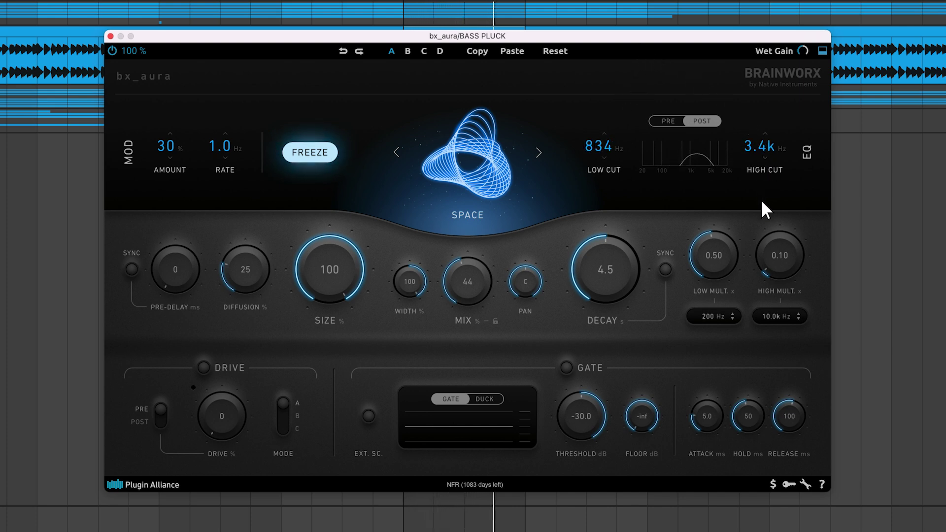
Compare the EQ in PRE and POST on the frozen BASS PLUCK reverb, return it to POST, and lower the mix
{"action": "left_click", "coordinate": [668, 121]}
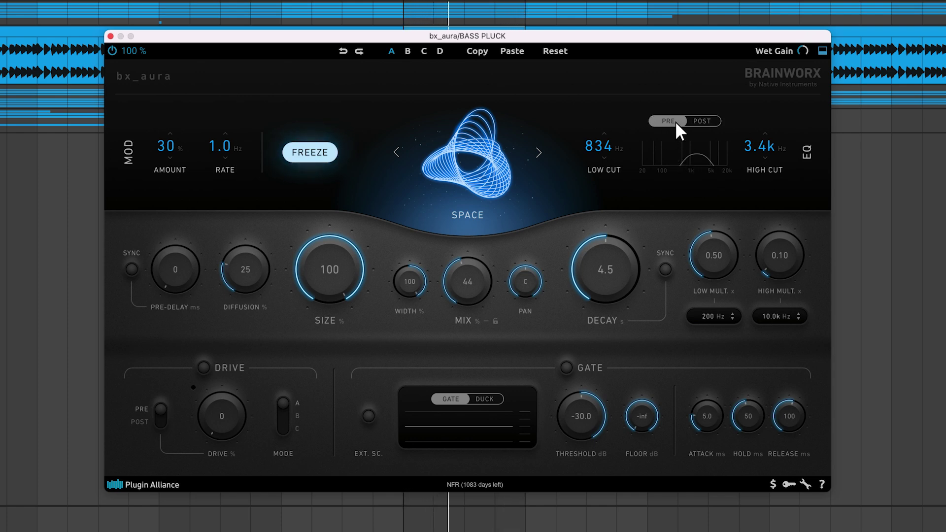
{"action": "left_click", "coordinate": [701, 121]}
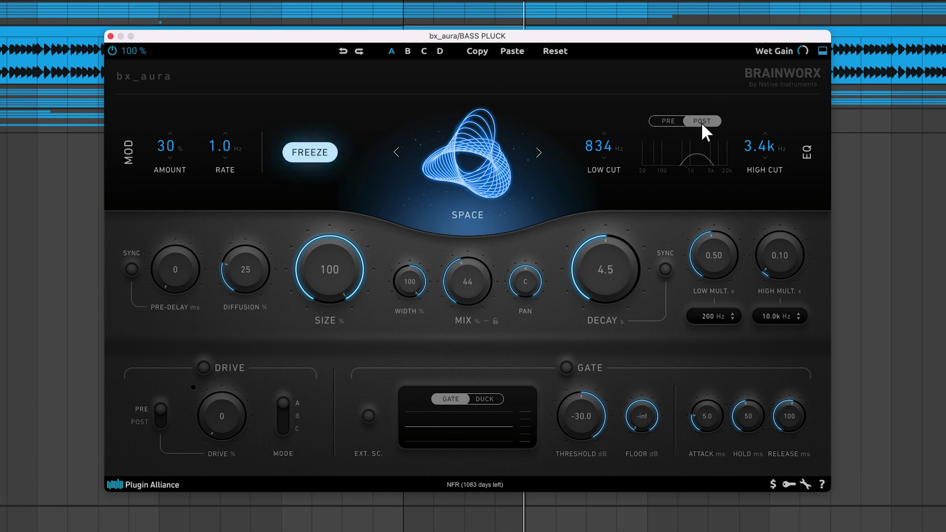
{"action": "left_click_drag", "start_coordinate": [480, 297], "coordinate": [488, 347]}
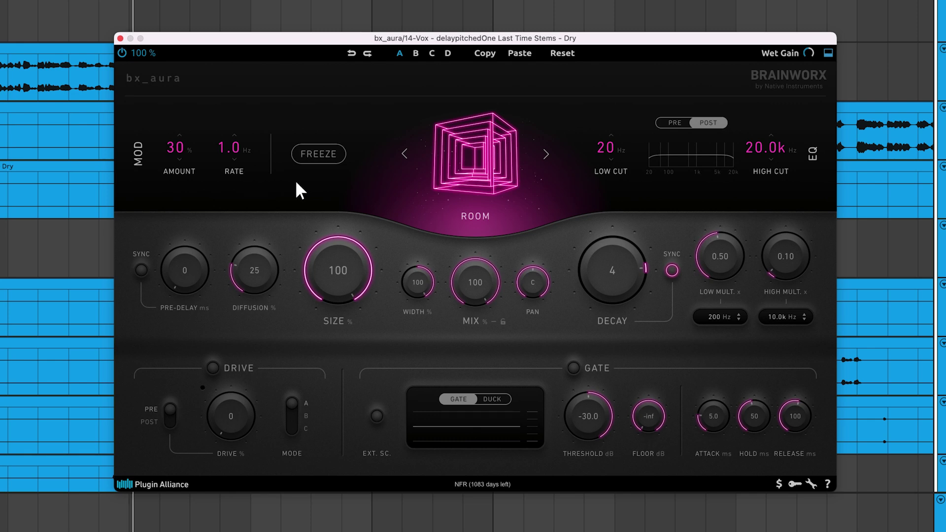
Freeze the reverb on the delay-pitched vocal track, set its modulation amount to 100%, and raise the modulation rate
{"action": "left_click", "coordinate": [310, 158]}
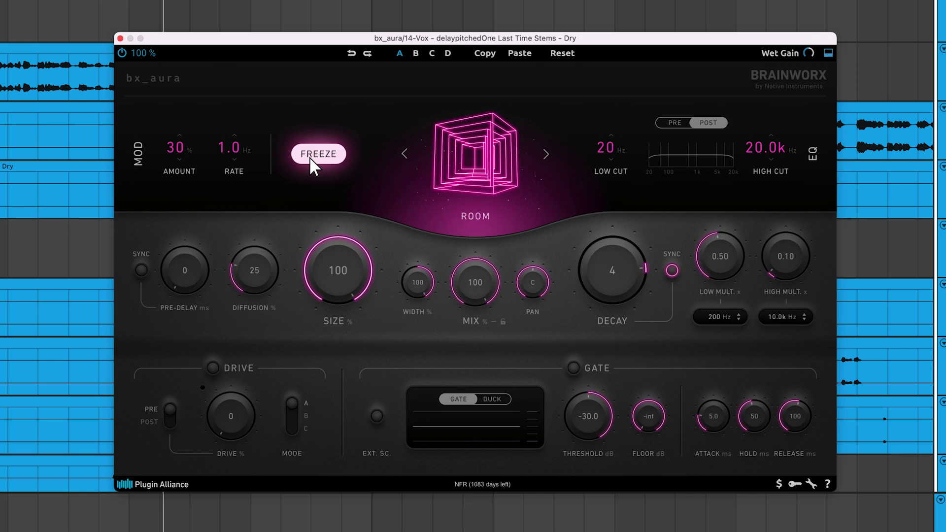
{"action": "left_click_drag", "start_coordinate": [182, 154], "coordinate": [198, 43]}
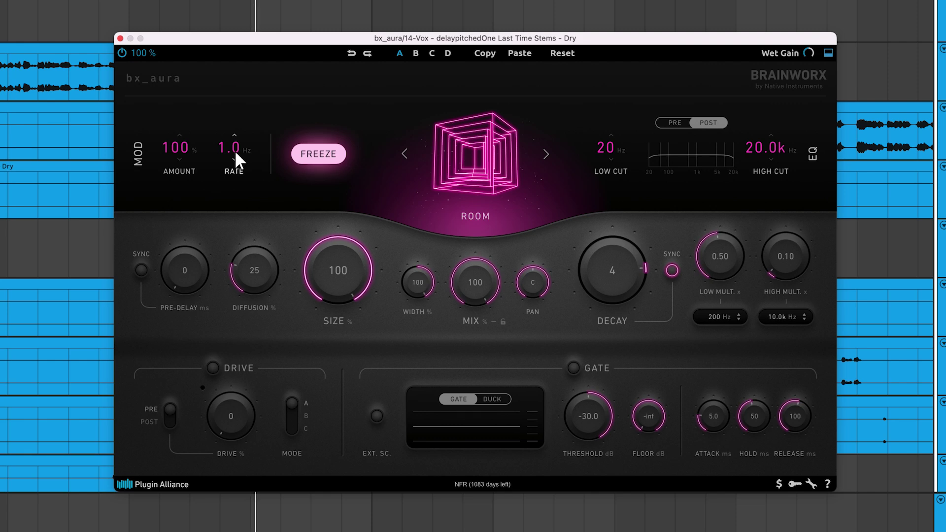
{"action": "left_click_drag", "start_coordinate": [235, 150], "coordinate": [239, 42]}
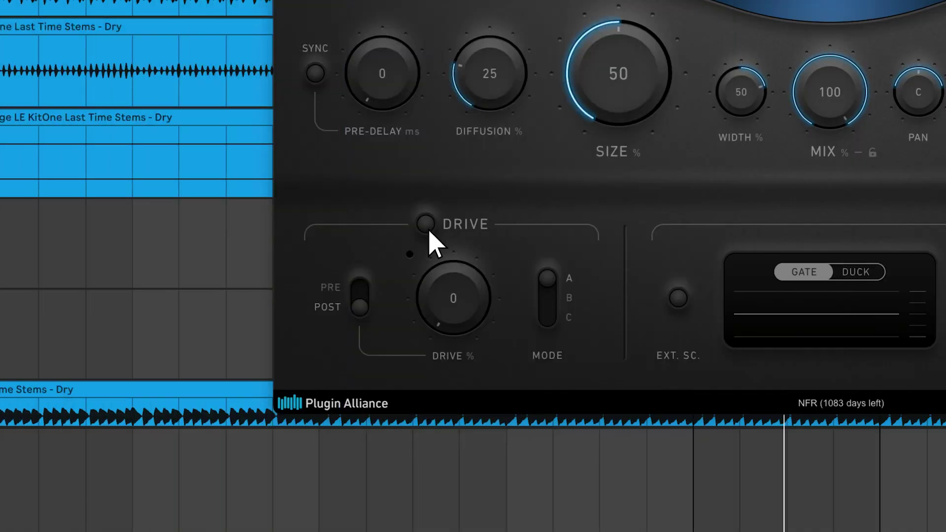
Turn on the Drive section at 100% and switch its mode from A through B to C
{"action": "left_click", "coordinate": [427, 229]}
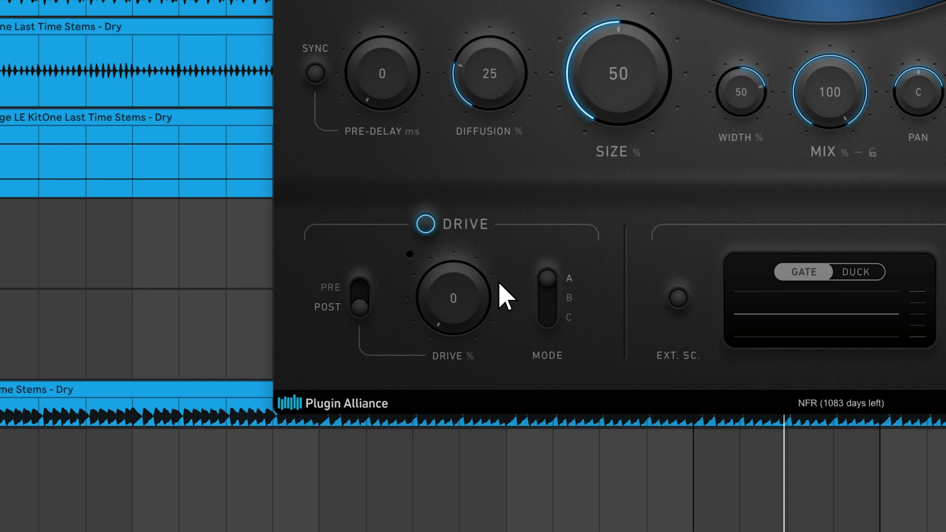
{"action": "left_click_drag", "start_coordinate": [468, 317], "coordinate": [507, 179]}
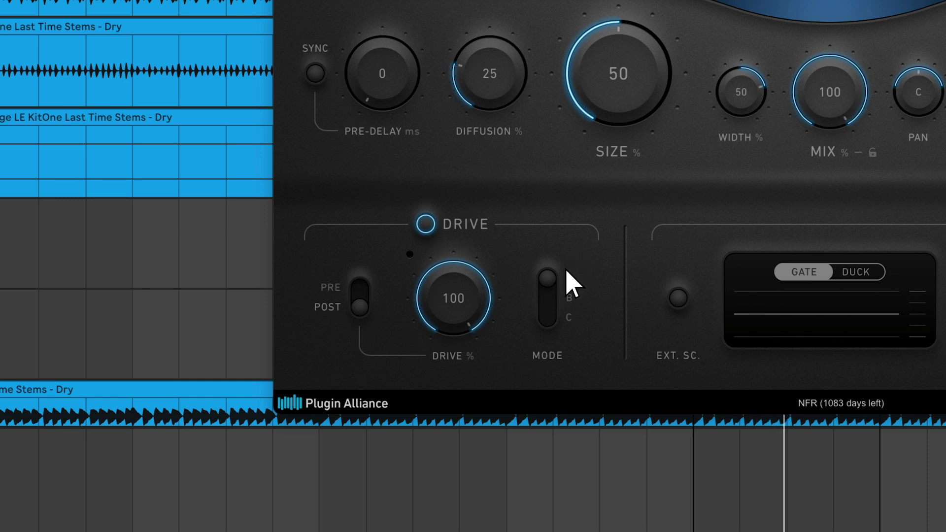
{"action": "left_click", "coordinate": [552, 318]}
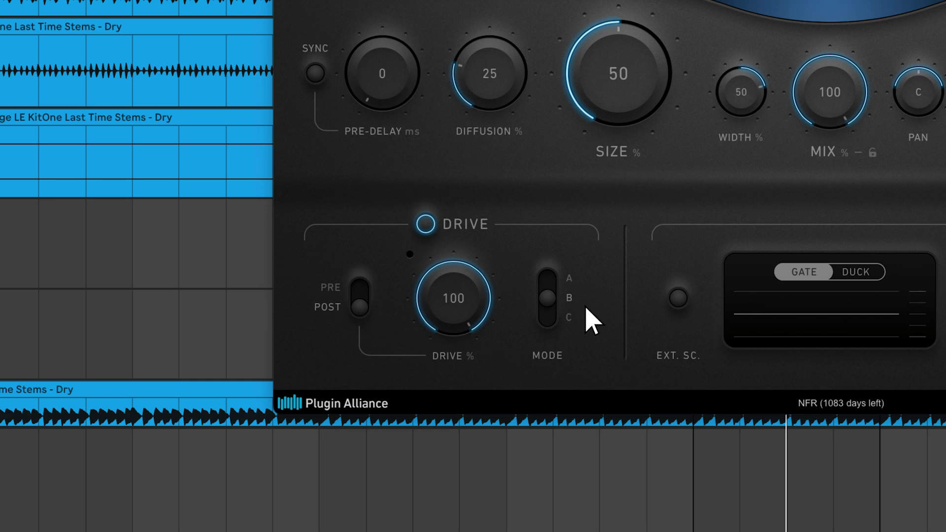
{"action": "left_click", "coordinate": [552, 325]}
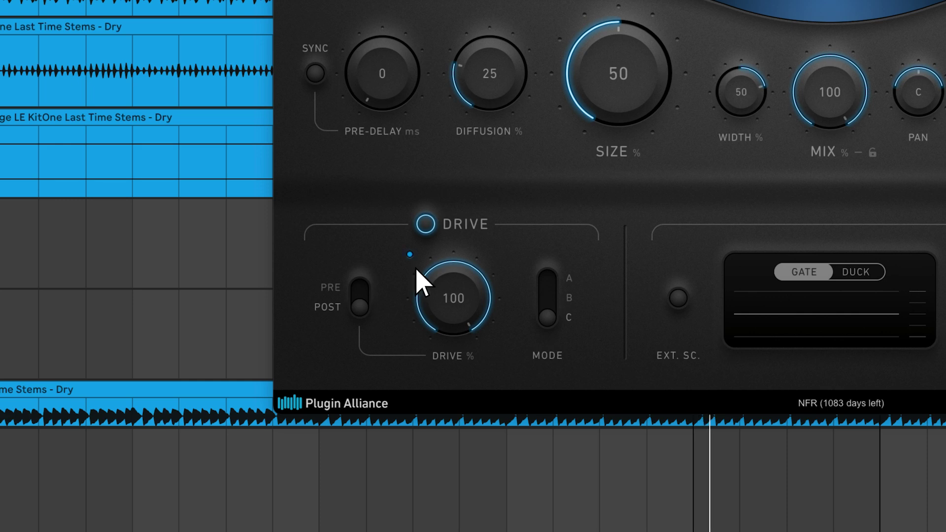
Compare the 100% Drive placed PRE the reverb, and return it to POST
{"action": "left_click_drag", "start_coordinate": [450, 300], "coordinate": [475, 296]}
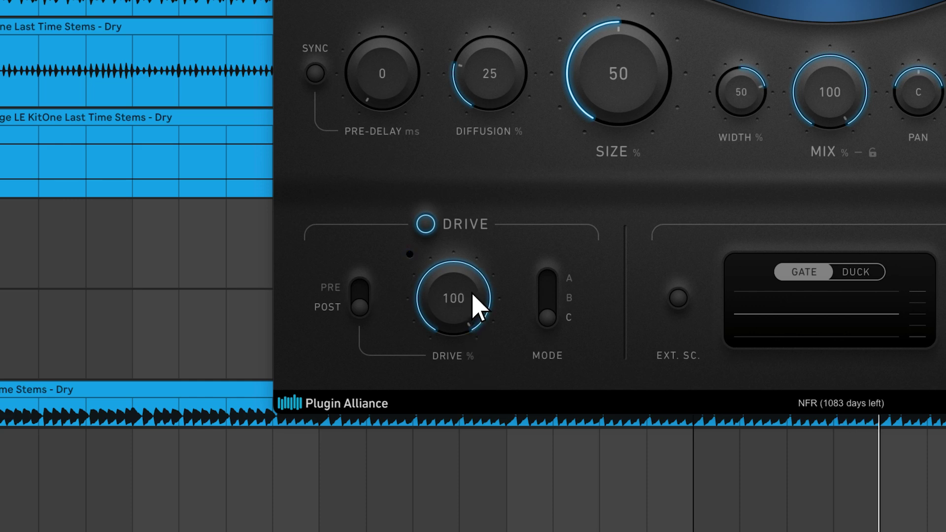
{"action": "left_click", "coordinate": [366, 296]}
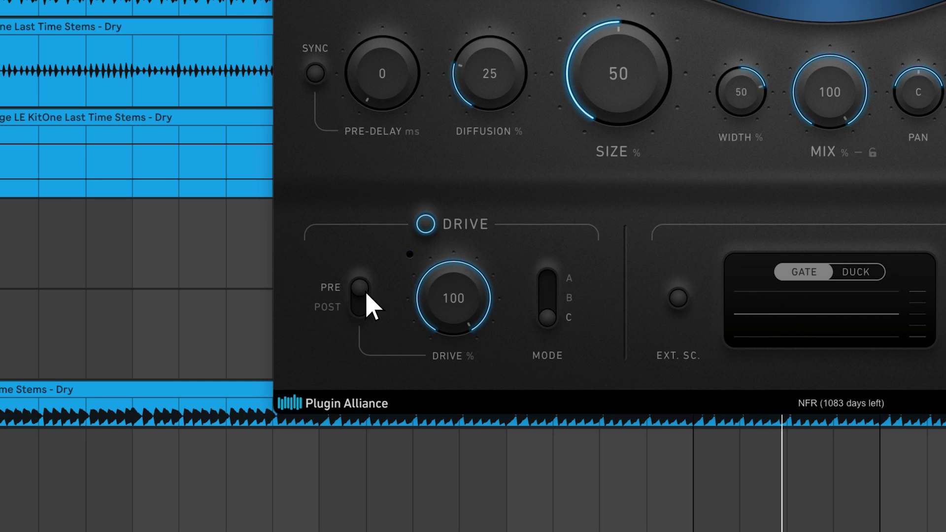
{"action": "left_click", "coordinate": [365, 310]}
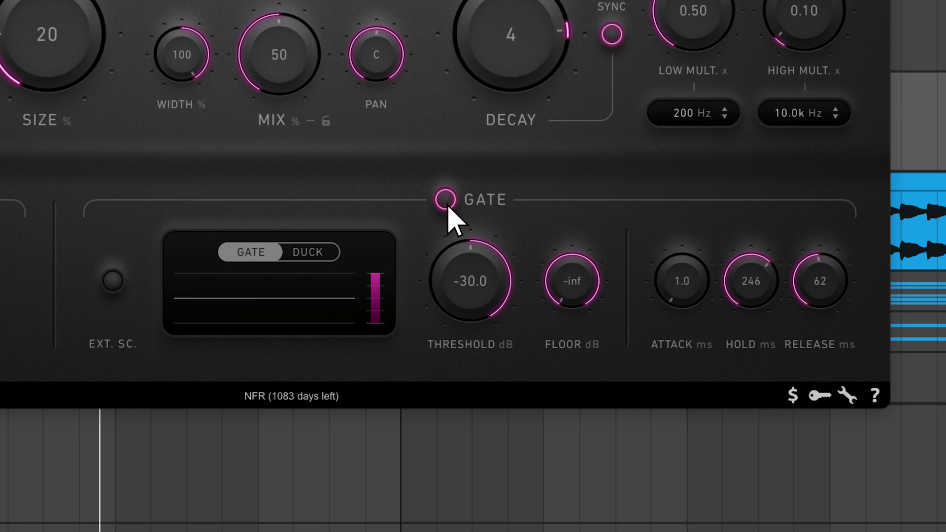
Alternate the active Gate section between DUCK and GATE modes, ending on DUCK
{"action": "left_click", "coordinate": [317, 259]}
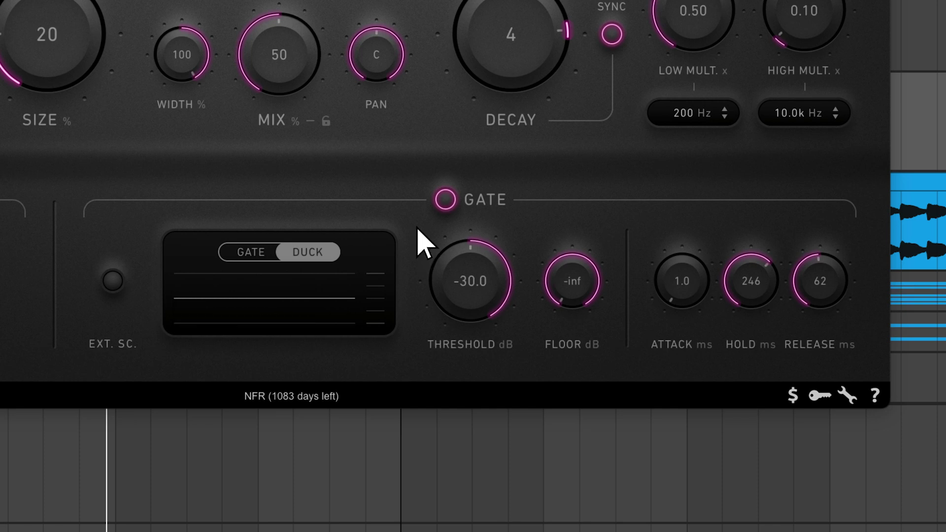
{"action": "left_click", "coordinate": [242, 254]}
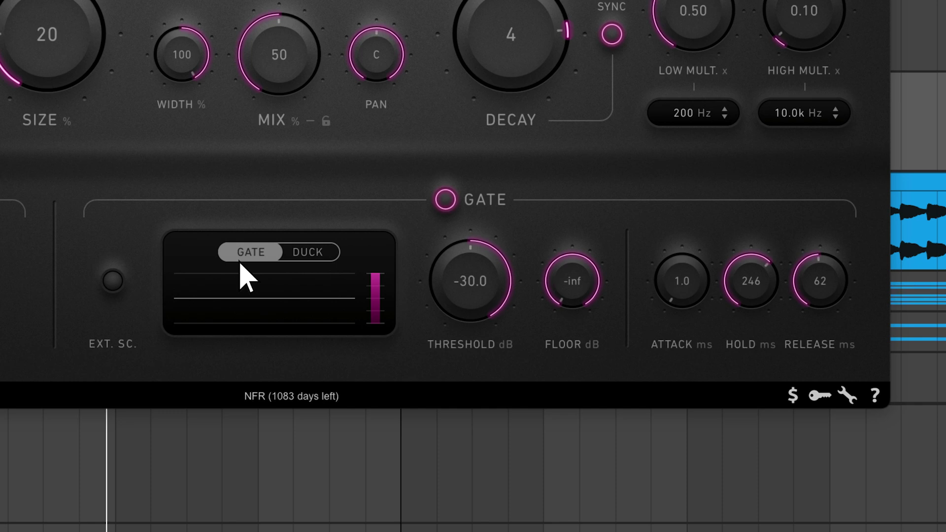
{"action": "left_click", "coordinate": [323, 256]}
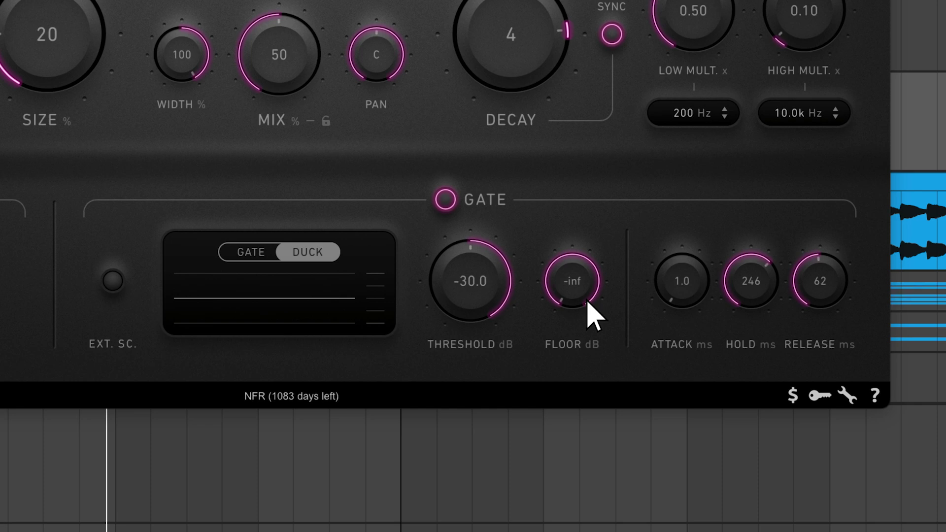
Try floor levels of -7.8 dB in DUCK and -11.5 dB in GATE mode, and return the floor to -inf
{"action": "left_click_drag", "start_coordinate": [587, 301], "coordinate": [628, 178]}
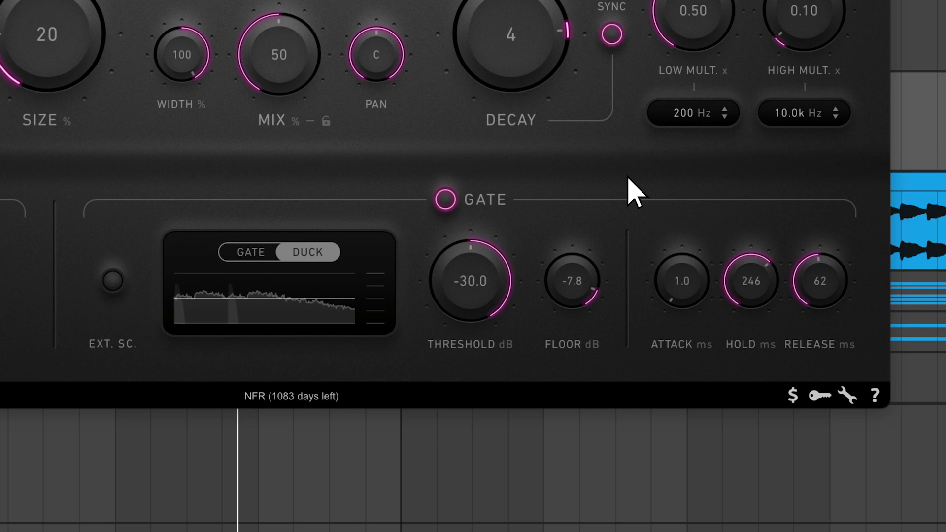
{"action": "left_click", "coordinate": [250, 256]}
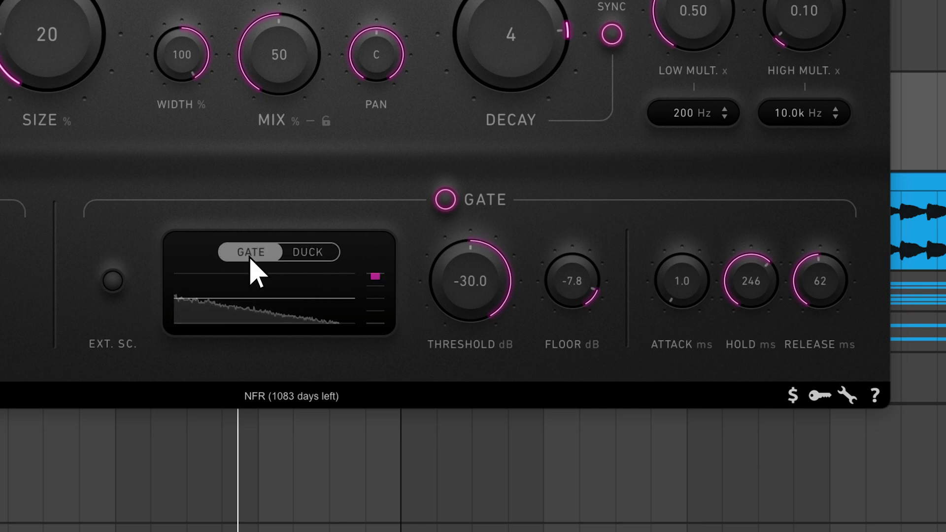
{"action": "left_click_drag", "start_coordinate": [576, 277], "coordinate": [595, 311]}
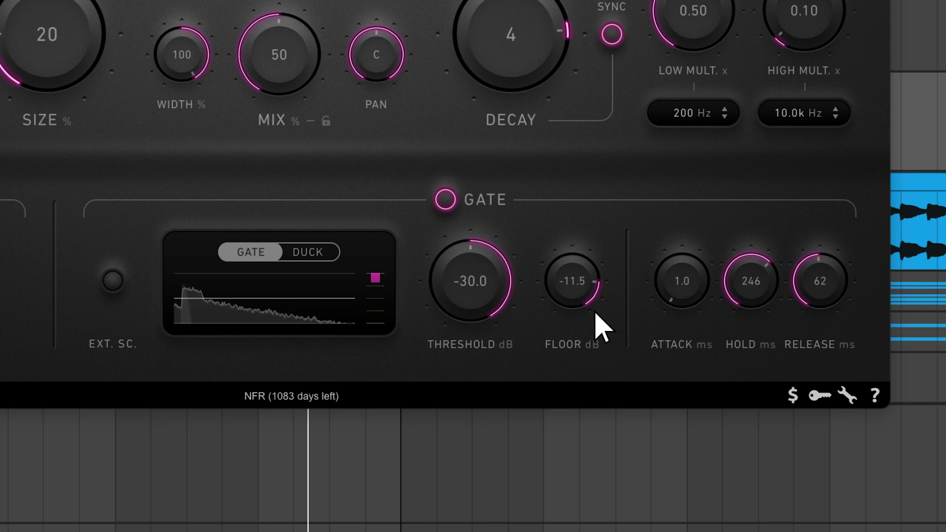
{"action": "left_click_drag", "start_coordinate": [591, 295], "coordinate": [570, 460]}
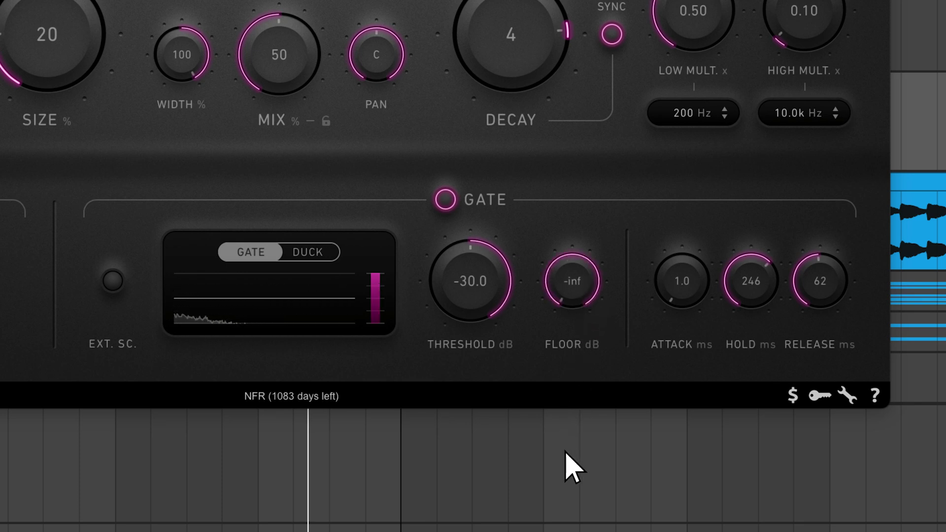
{"action": "key", "text": "space"}
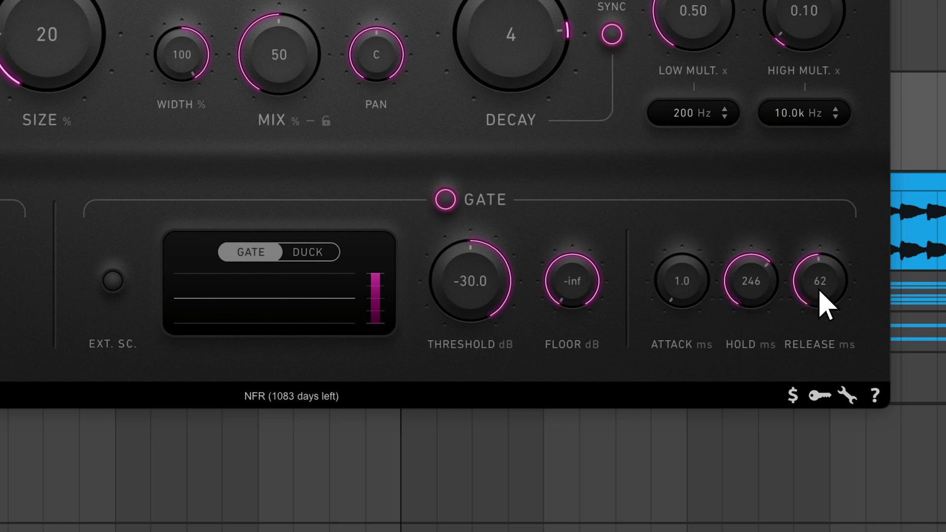
In DUCK mode, set the attack to 388 ms, then try 1.0 ms for hold and release before settling on 574 and 694 ms
{"action": "left_click", "coordinate": [319, 258]}
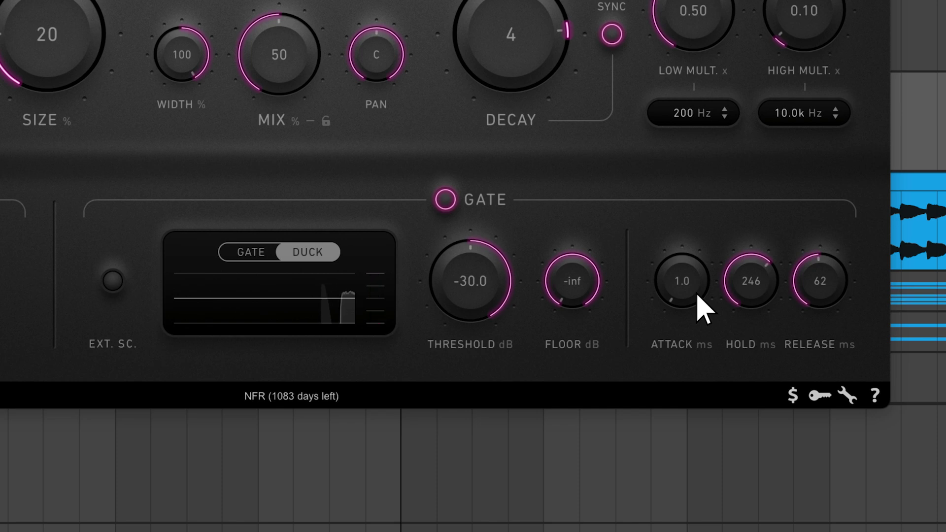
{"action": "left_click_drag", "start_coordinate": [696, 285], "coordinate": [707, 158]}
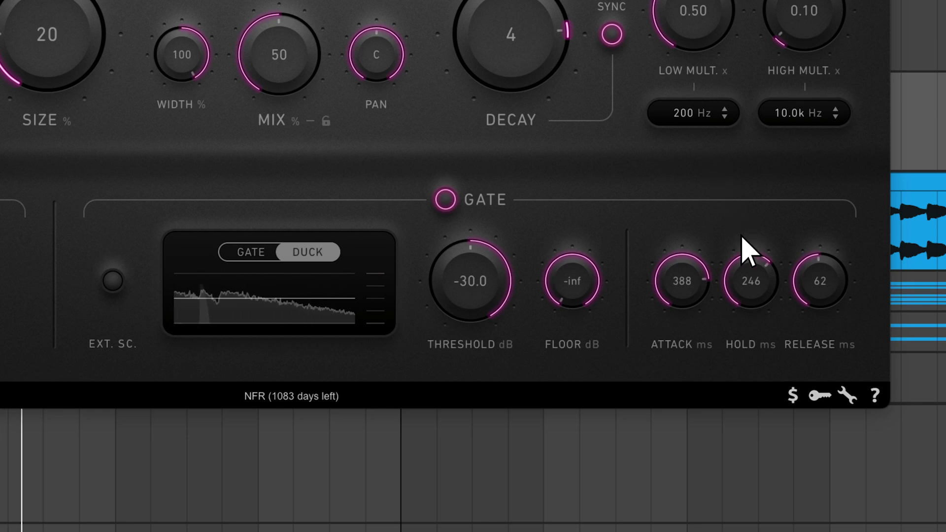
{"action": "left_click_drag", "start_coordinate": [742, 238], "coordinate": [764, 438]}
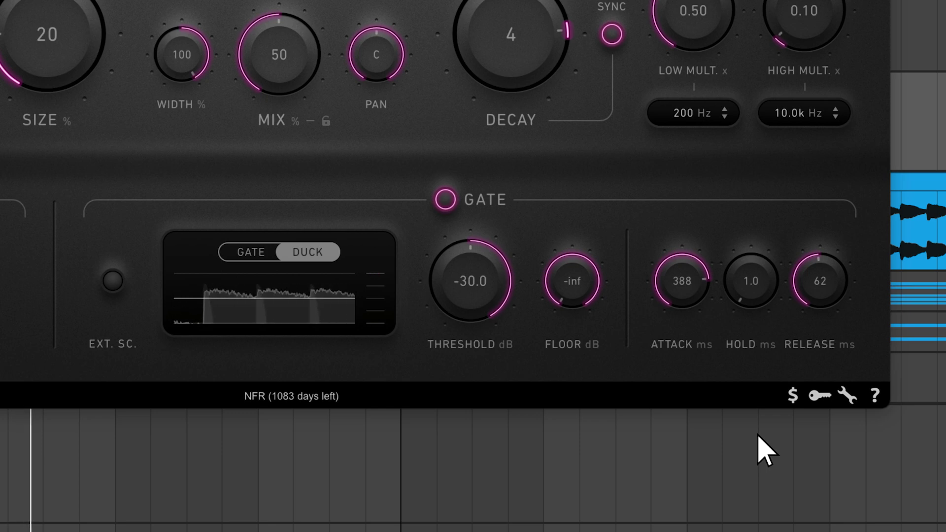
{"action": "left_click_drag", "start_coordinate": [757, 434], "coordinate": [779, 295]}
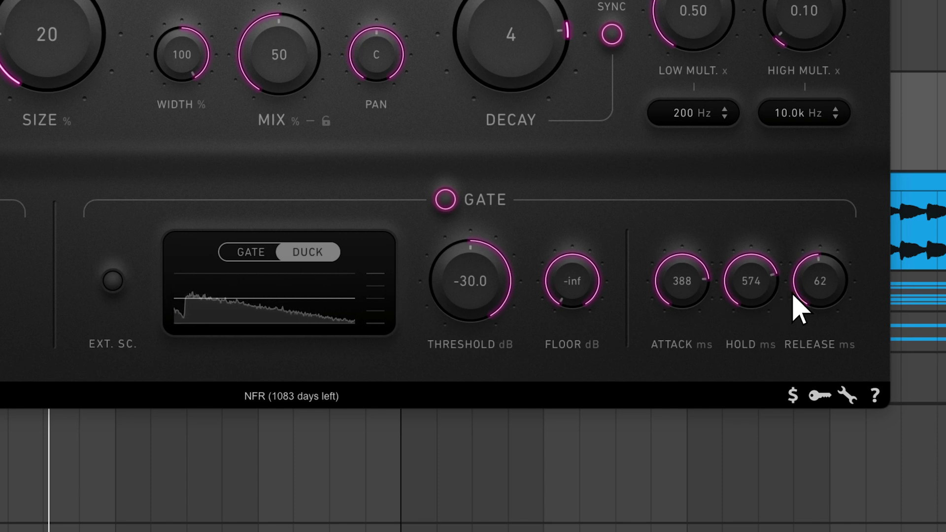
{"action": "left_click_drag", "start_coordinate": [836, 297], "coordinate": [828, 377]}
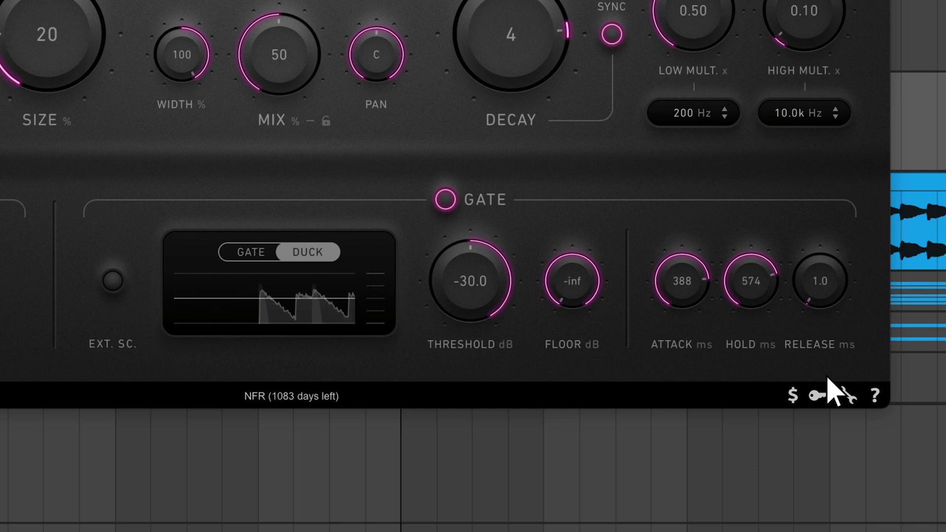
{"action": "left_click_drag", "start_coordinate": [827, 380], "coordinate": [827, 238]}
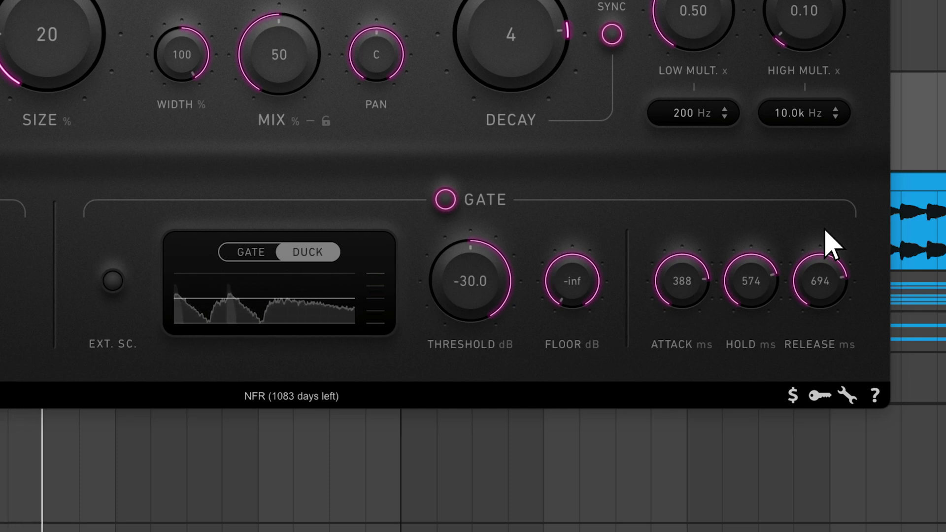
Stop playback, try the plug-in interface at 75% size, and return it to 100%
{"action": "key", "text": "space"}
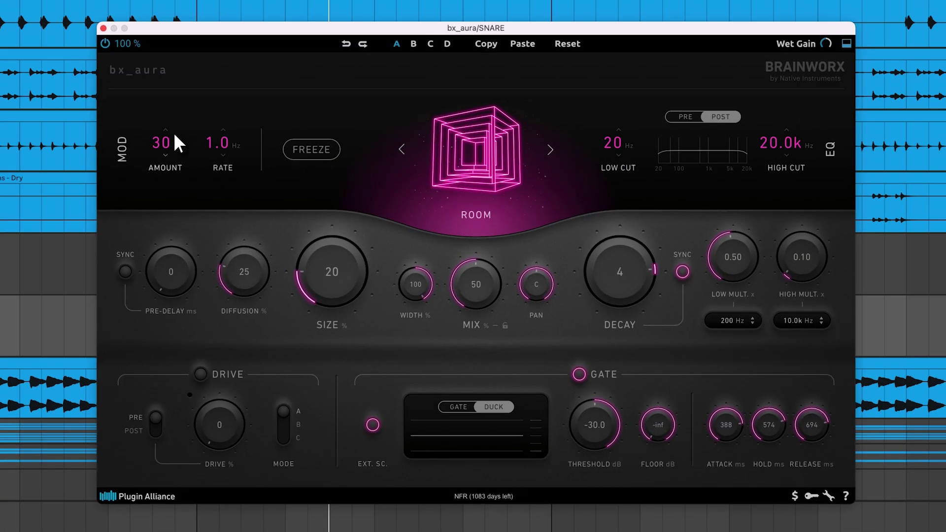
{"action": "left_click", "coordinate": [134, 47]}
{"action": "left_click", "coordinate": [141, 75]}
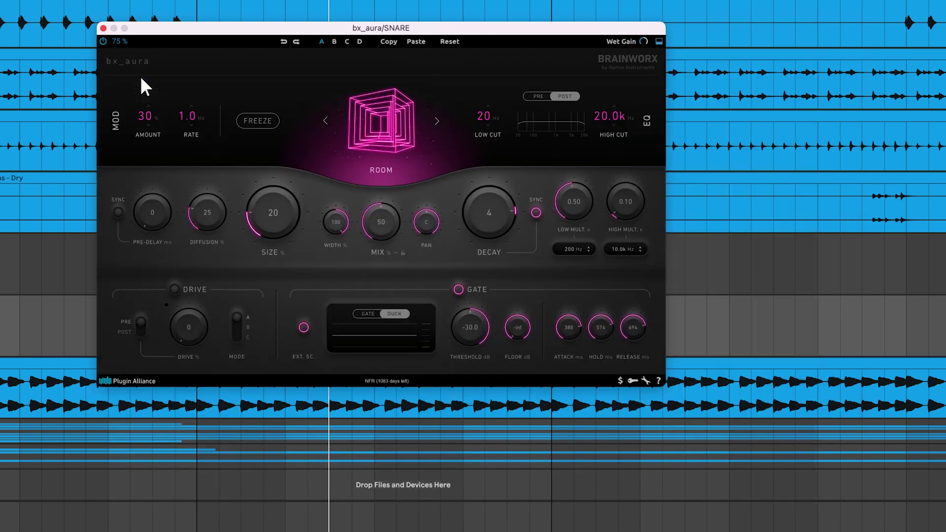
{"action": "left_click", "coordinate": [125, 43]}
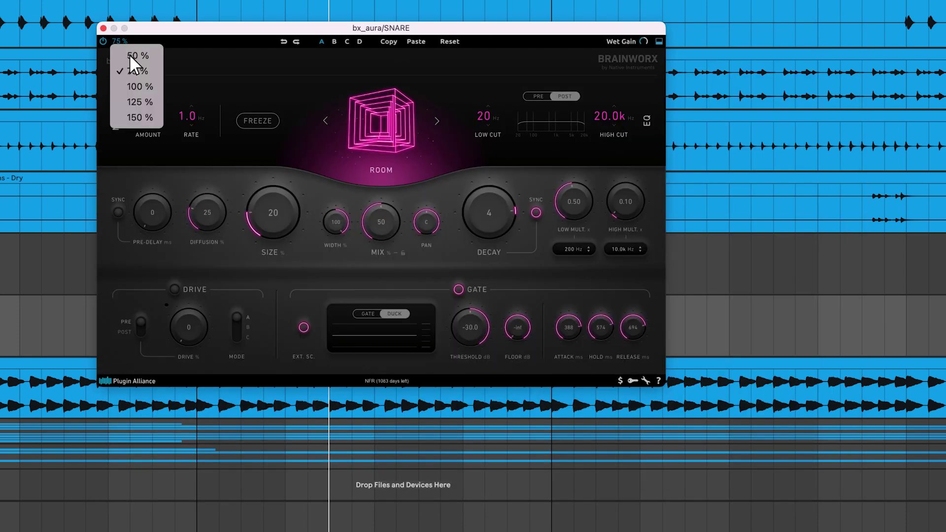
{"action": "left_click", "coordinate": [139, 92]}
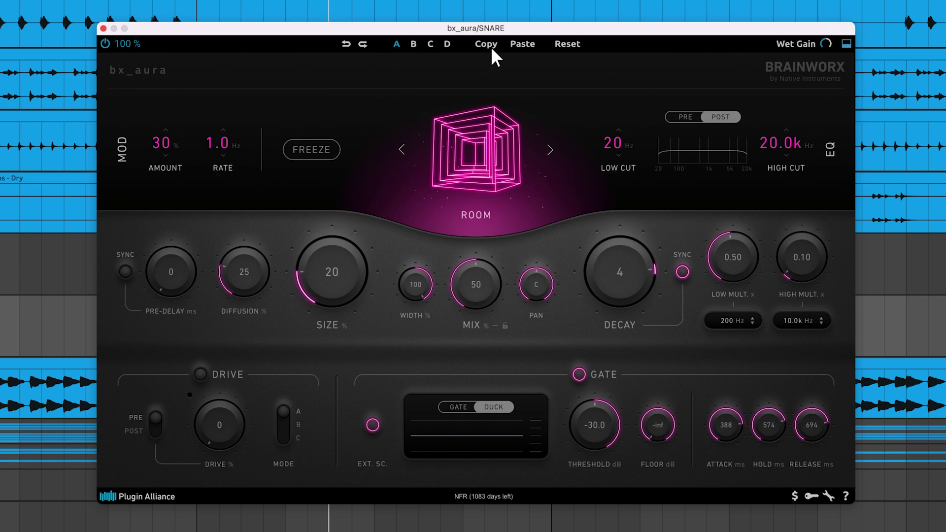
Copy the settings of slot A into slot B, and reset slot B to the default settings
{"action": "left_click", "coordinate": [414, 44]}
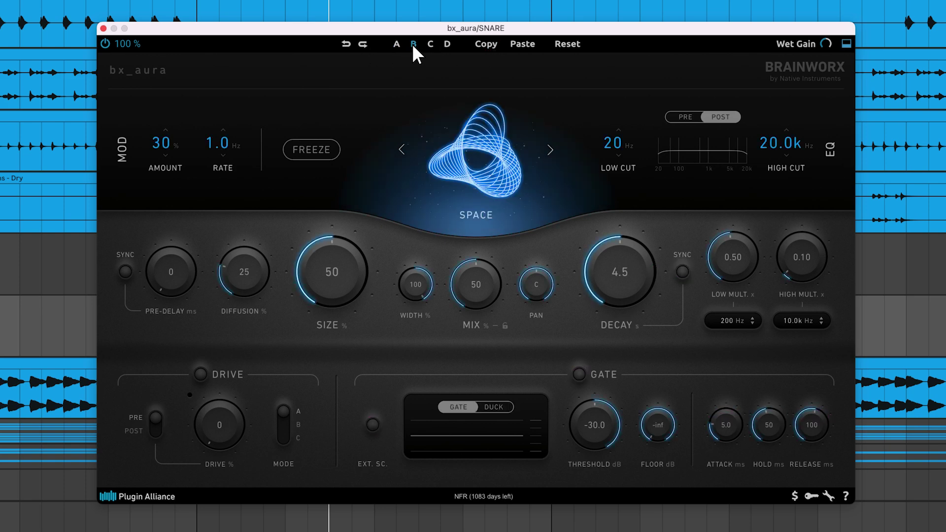
{"action": "left_click", "coordinate": [523, 46]}
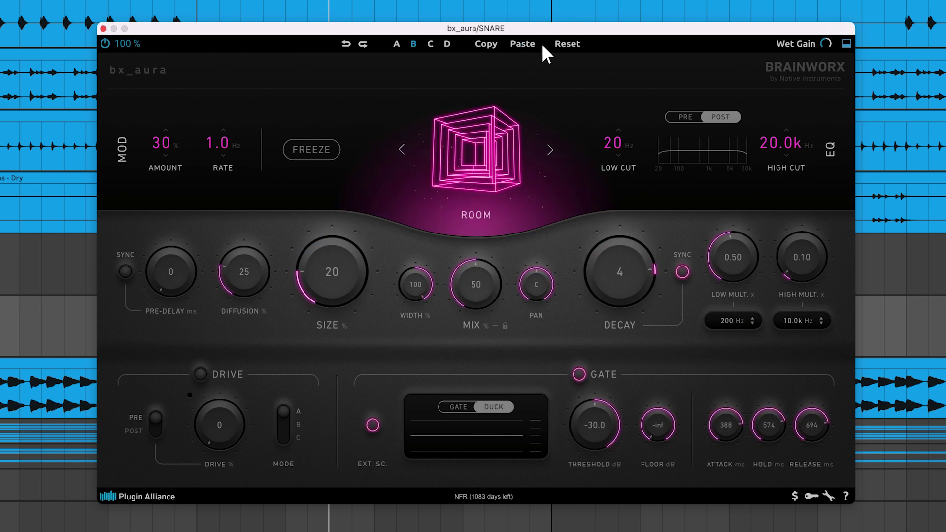
{"action": "left_click", "coordinate": [568, 45]}
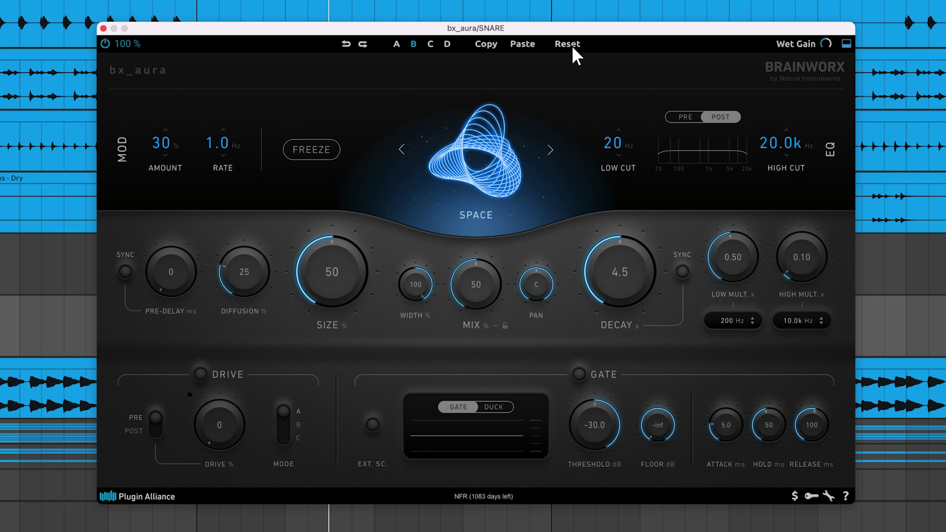
Try the Wet Gain control, and hide the Drive and Gate sections before showing them again
{"action": "mouse_move", "coordinate": [830, 48]}
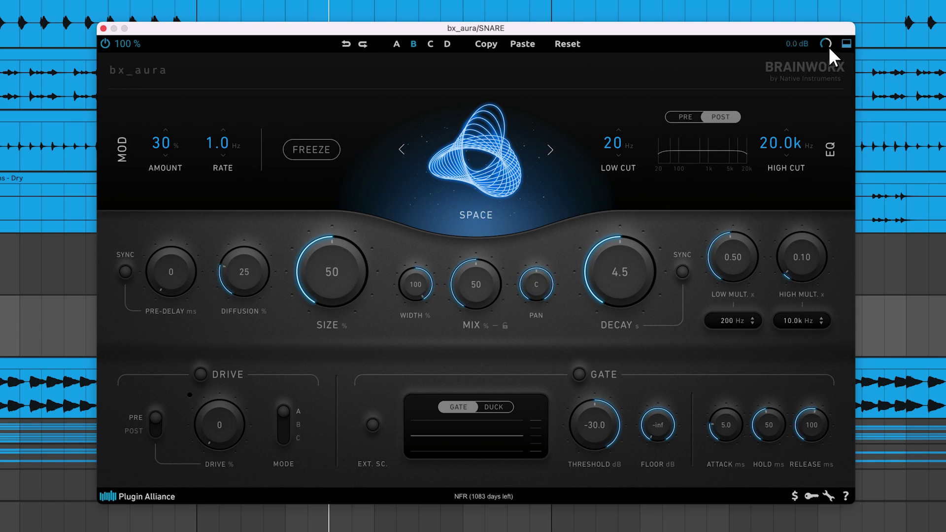
{"action": "mouse_move", "coordinate": [829, 48]}
{"action": "left_mouse_down"}
{"action": "mouse_move", "coordinate": [838, 96]}
{"action": "mouse_move", "coordinate": [828, 39]}
{"action": "left_mouse_up"}
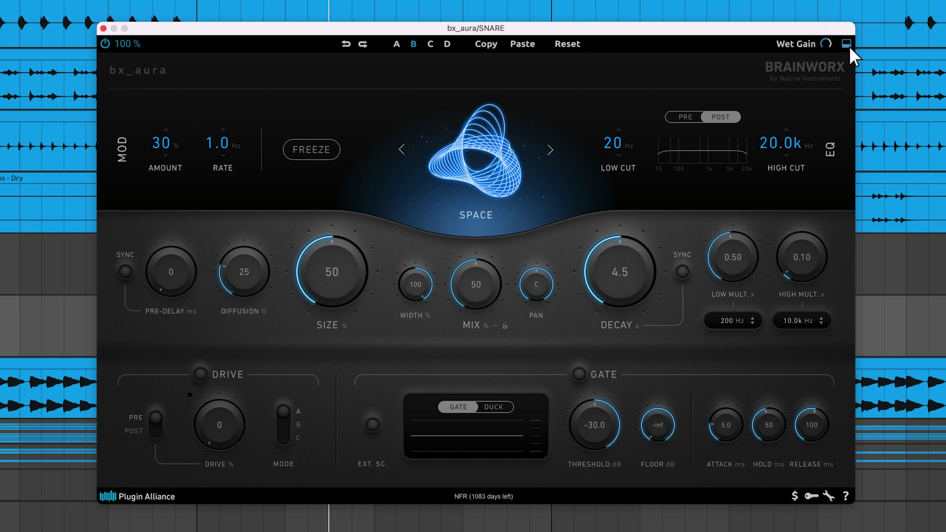
{"action": "left_click", "coordinate": [846, 43]}
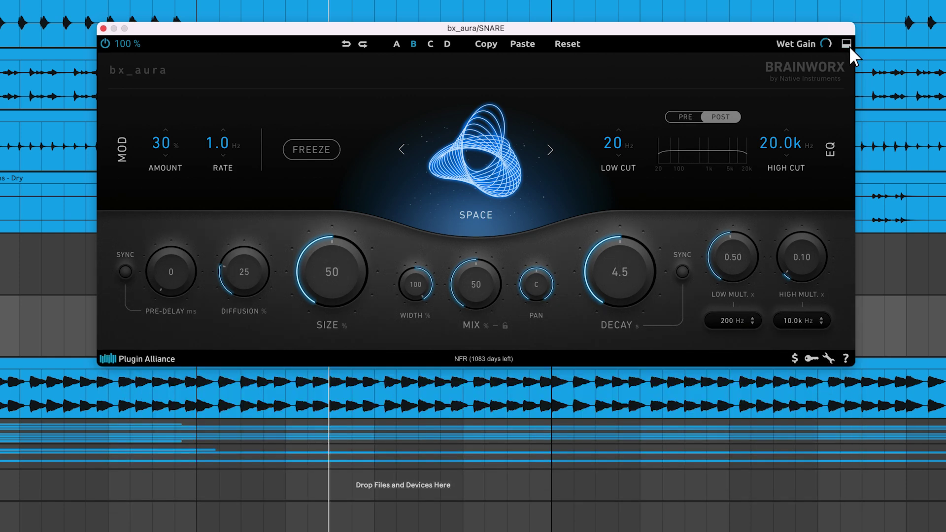
{"action": "left_click", "coordinate": [849, 49]}
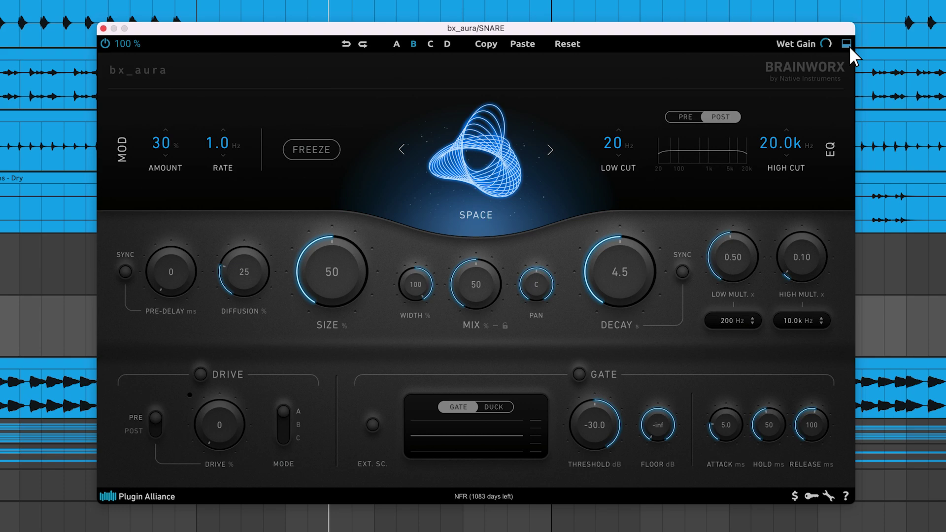